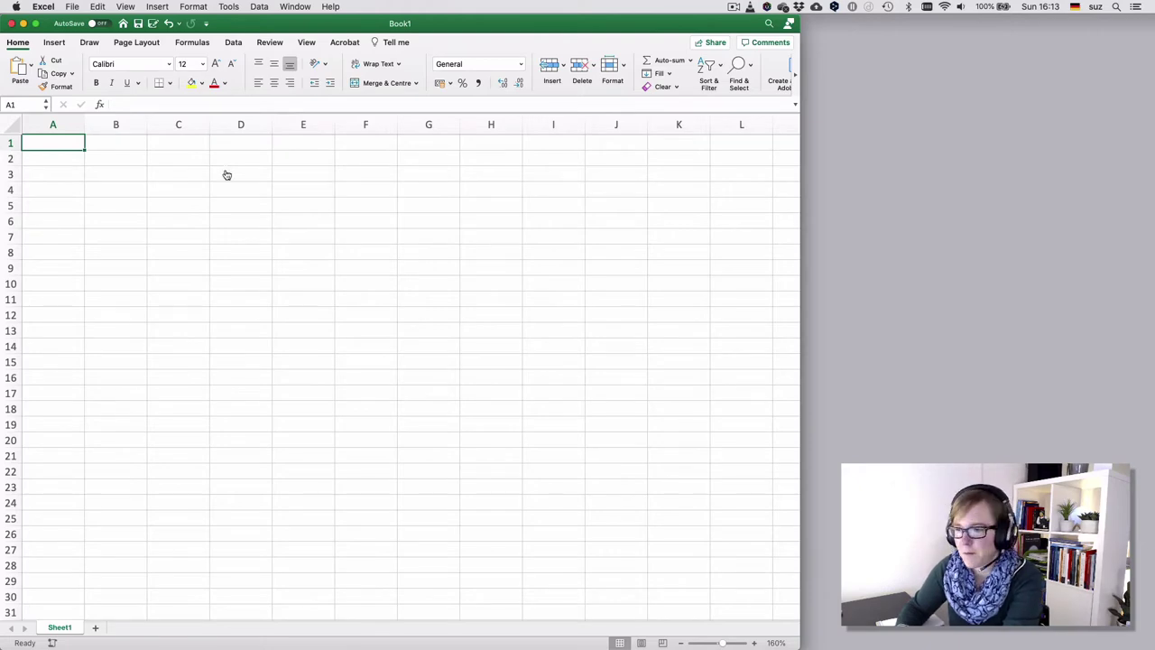
Check the BROWN-F_into-causative.txt source in the text editor, return to Excel and load that file for import as a CSV file
key(super+Tab)
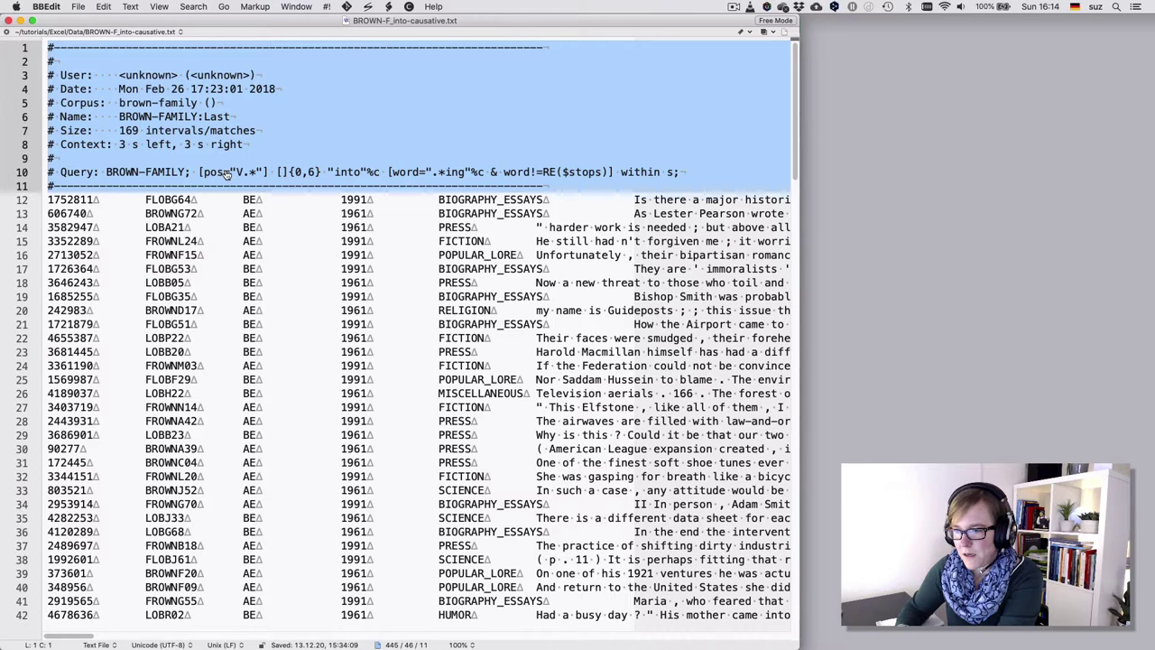
key(super+Tab)
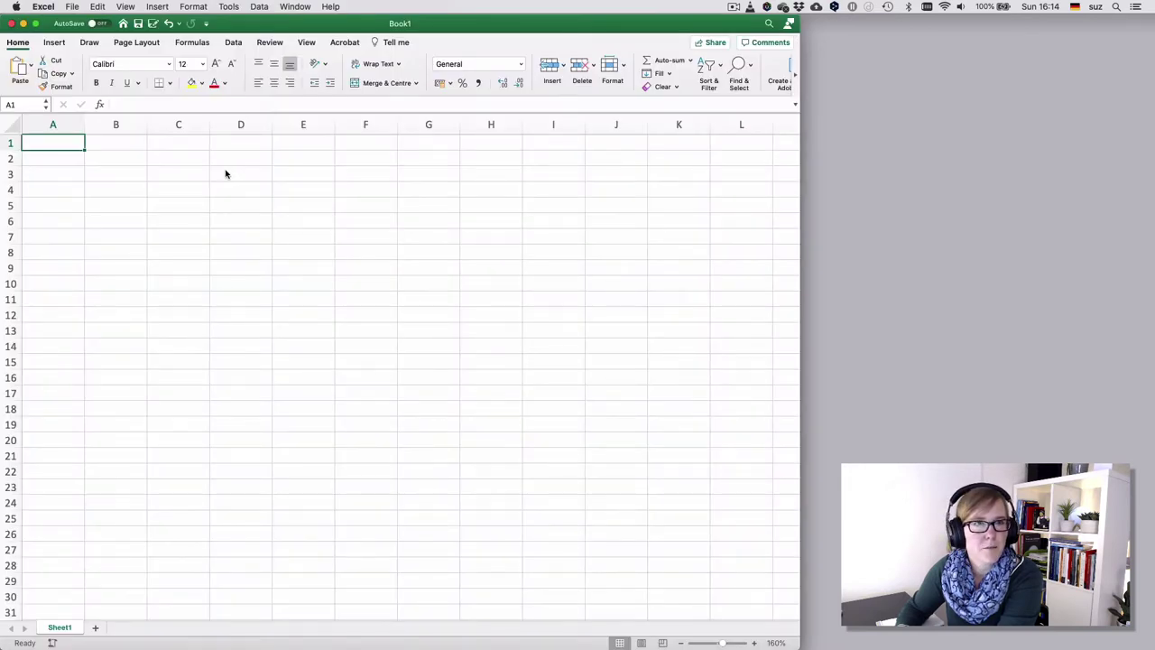
click(75, 7)
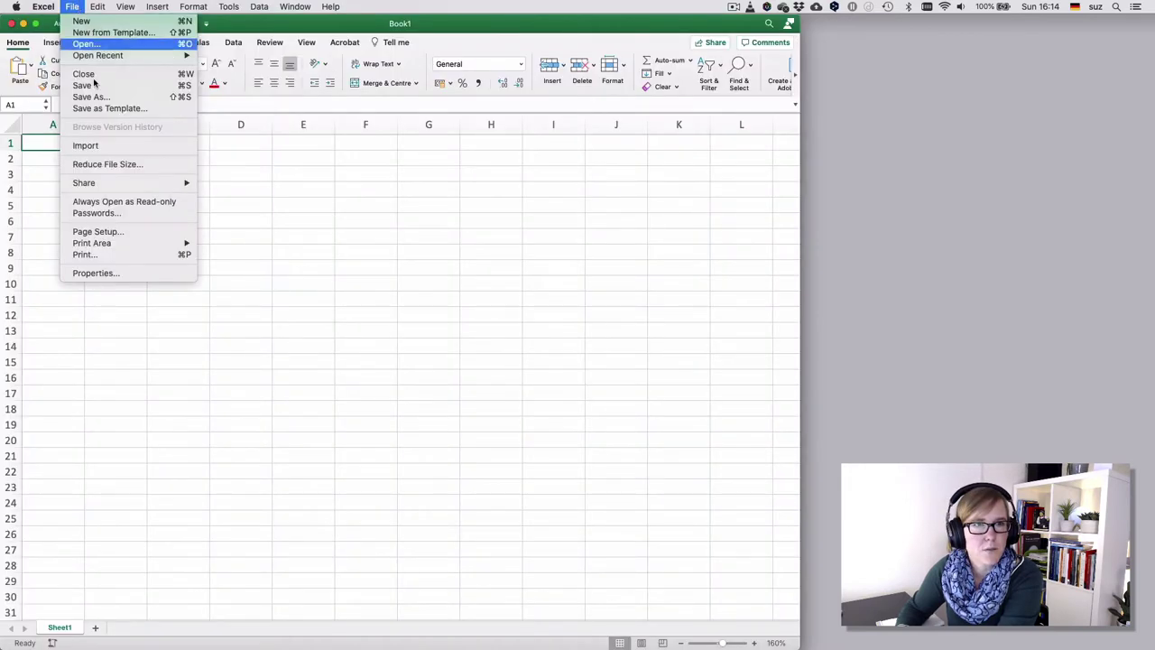
click(109, 144)
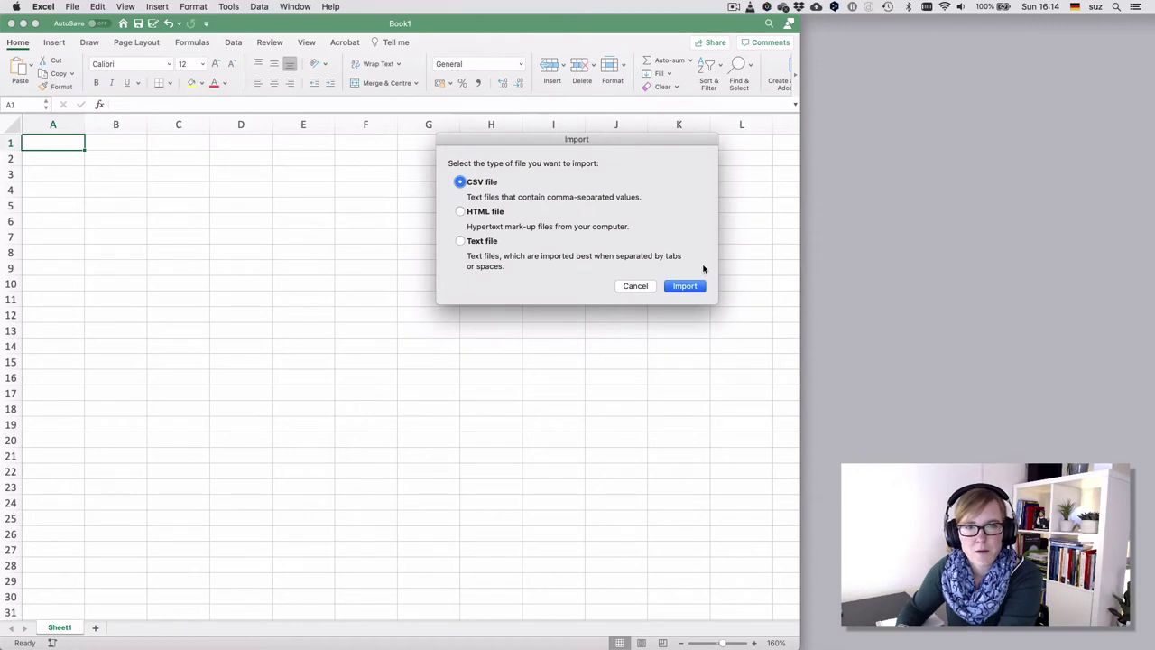
click(685, 287)
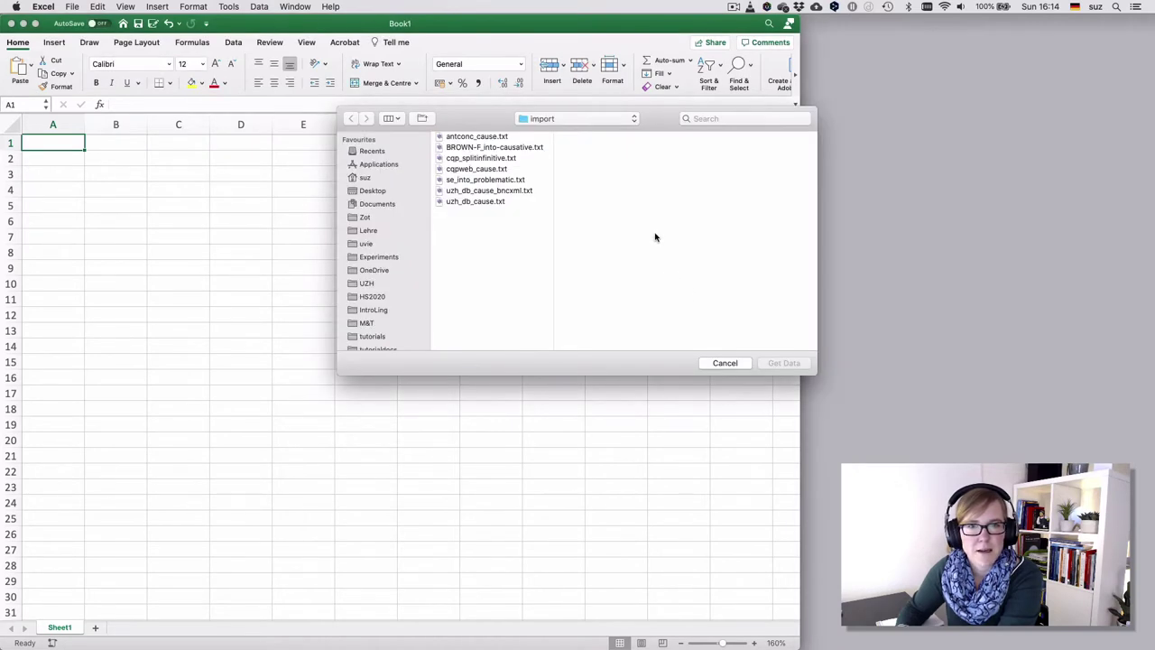
click(491, 149)
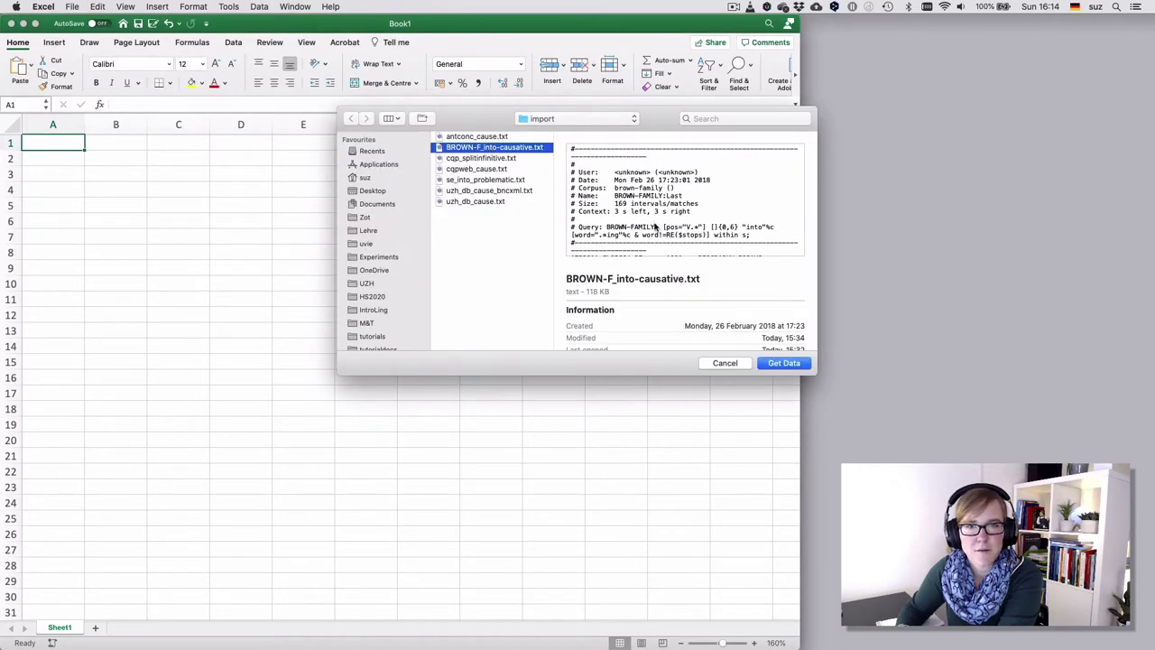
click(781, 363)
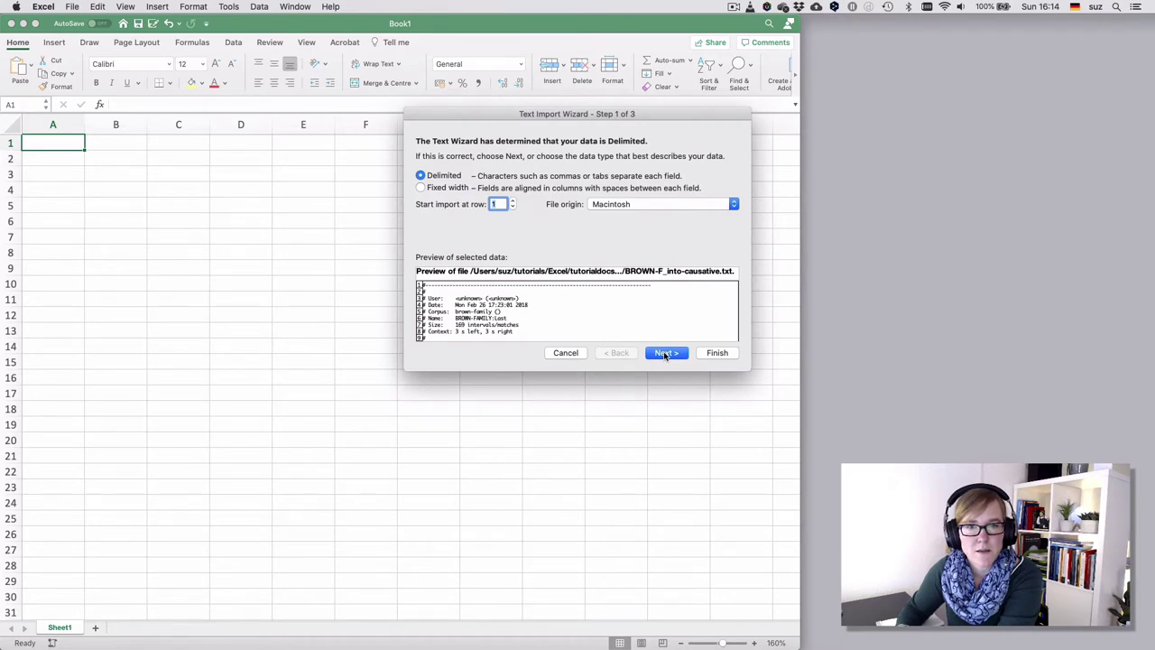
Import the tab-delimited data with the text qualifier set to (none) at A1 of the existing sheet, and narrow column A
click(665, 354)
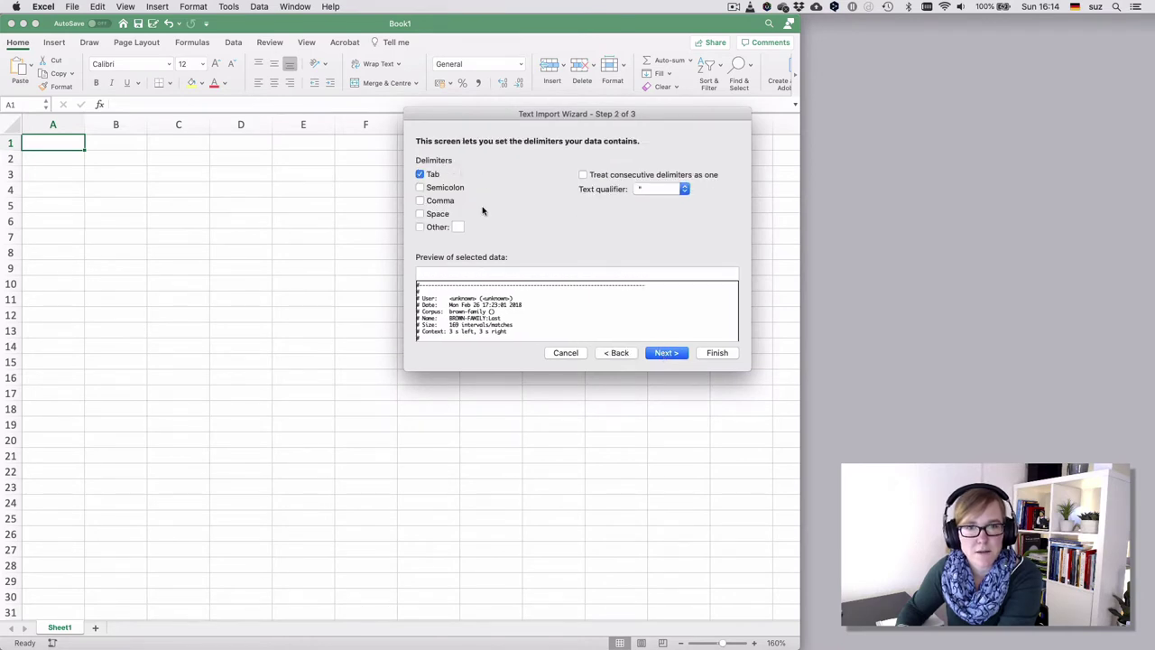
click(650, 192)
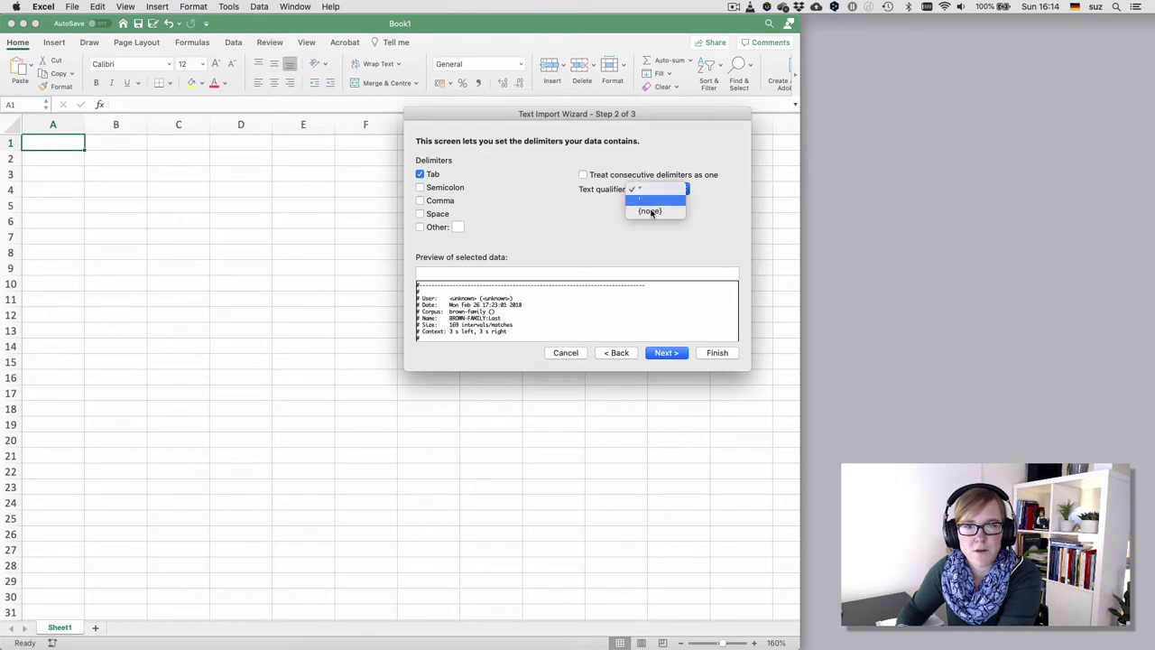
click(650, 211)
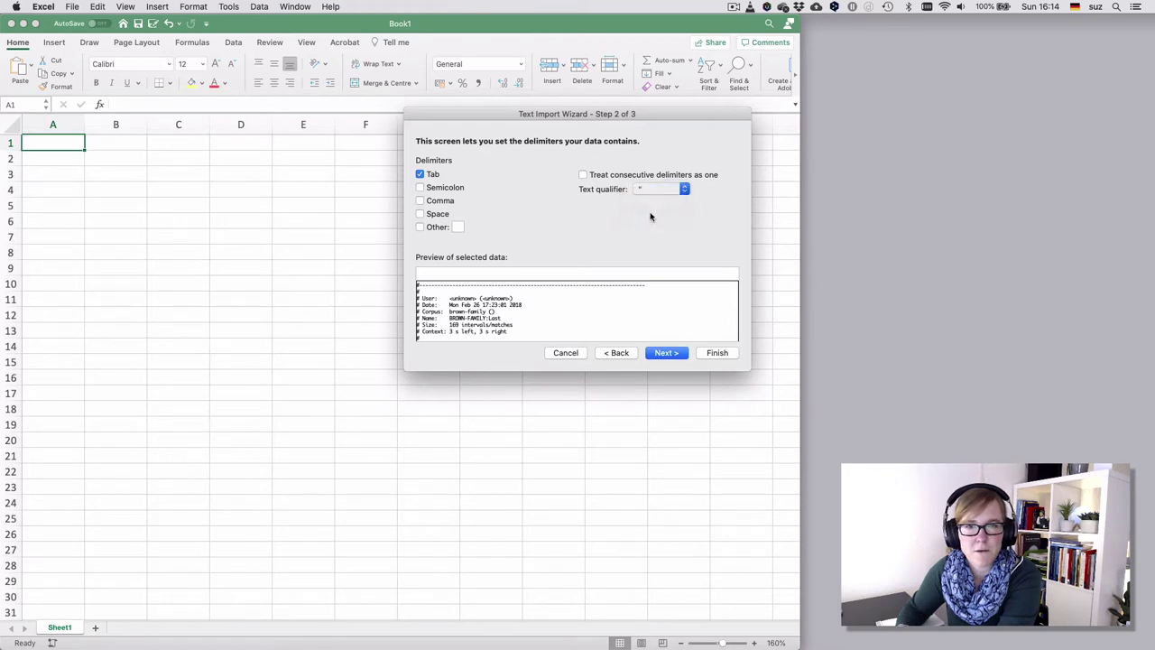
click(667, 354)
scroll(636, 309, down, 5)
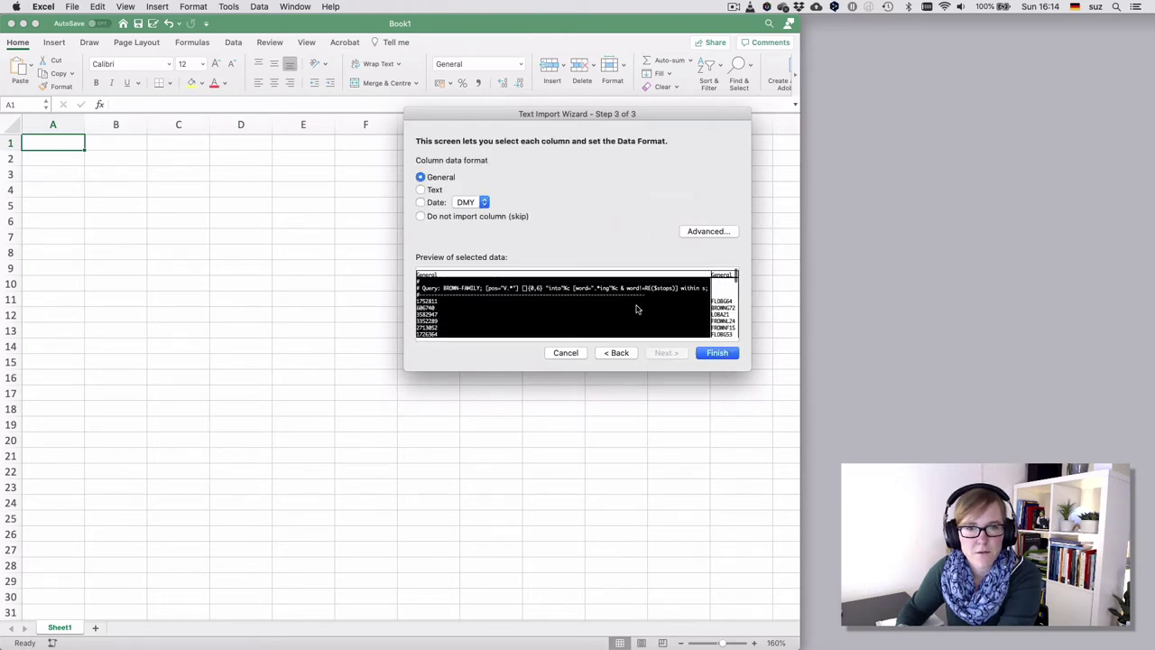
scroll(636, 310, up, 5)
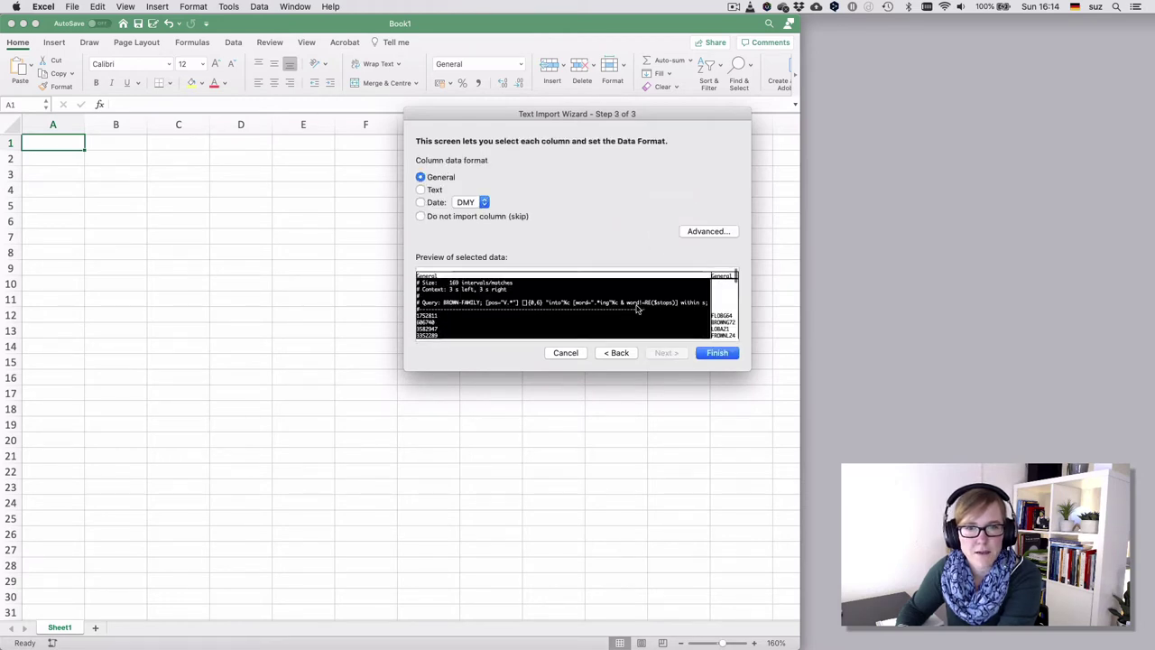
click(717, 354)
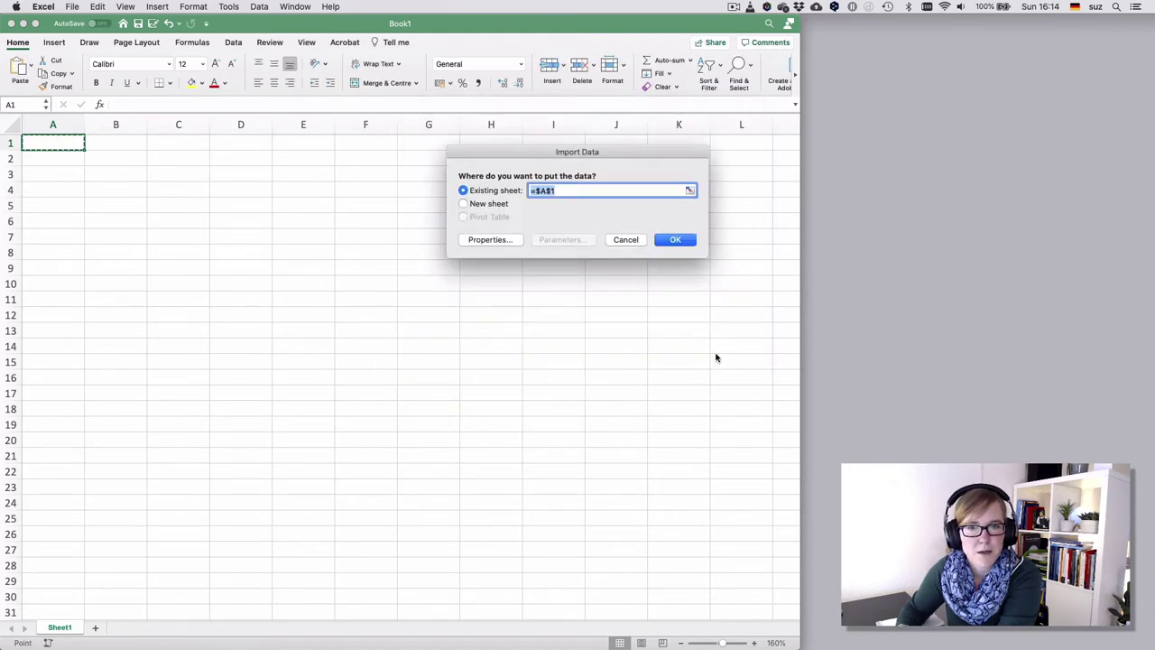
click(674, 240)
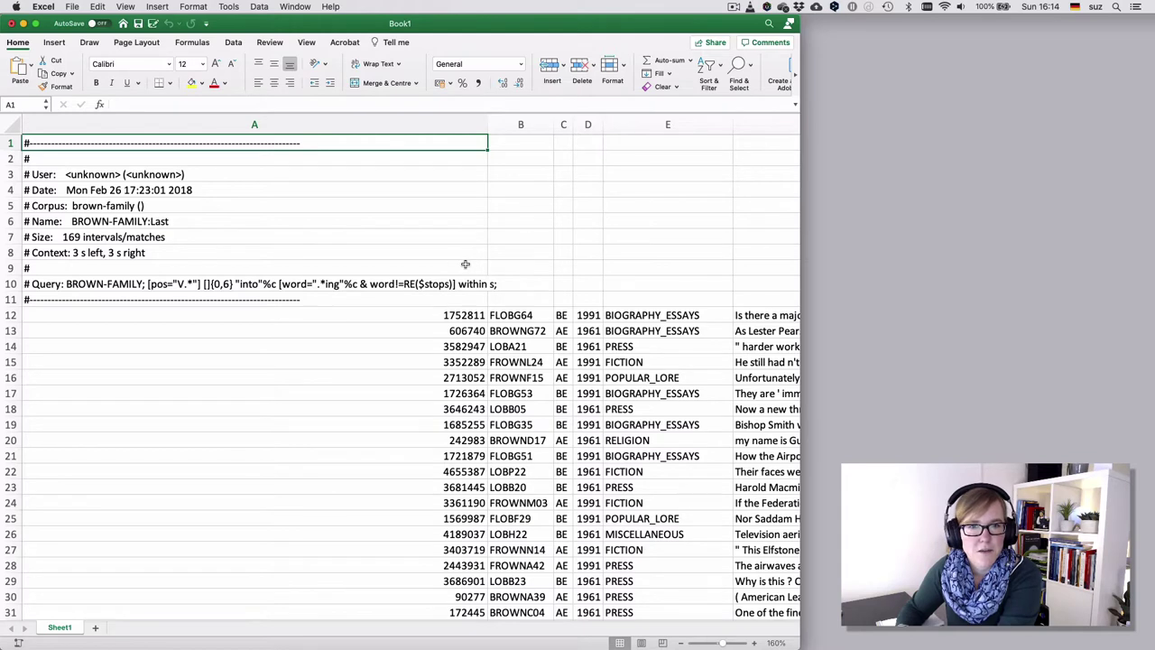
click(350, 284)
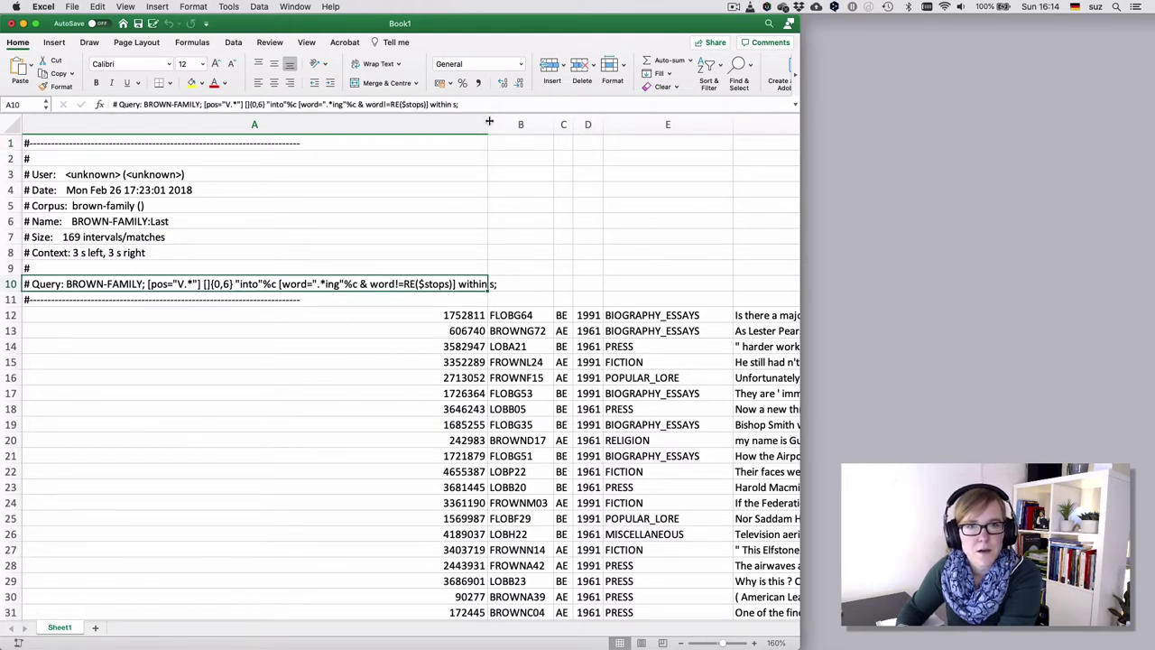
drag(489, 121, 120, 120)
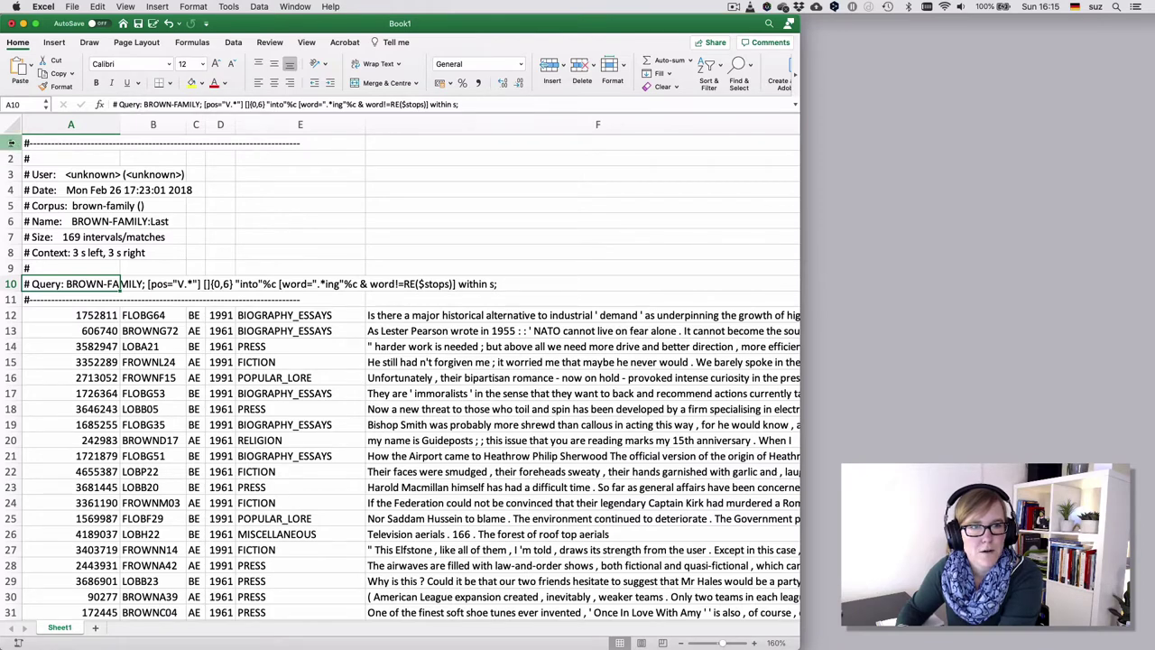
Select the query information in rows 1 to 11 and add a new sheet named "query"
drag(11, 143, 11, 299)
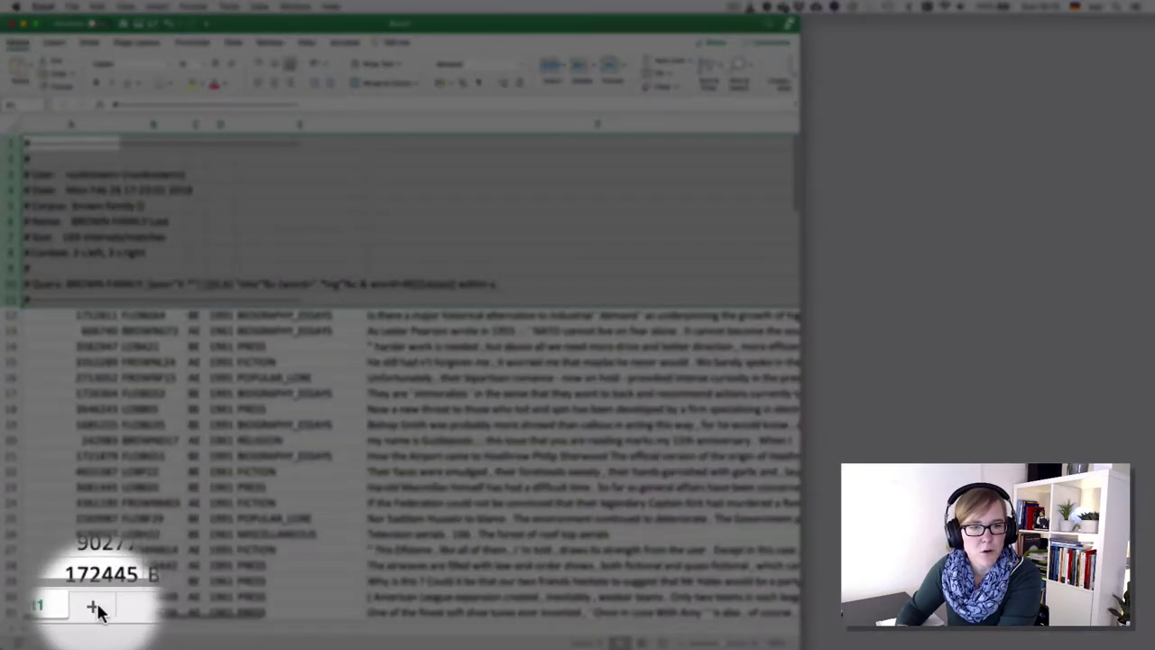
click(95, 627)
double_click(101, 610)
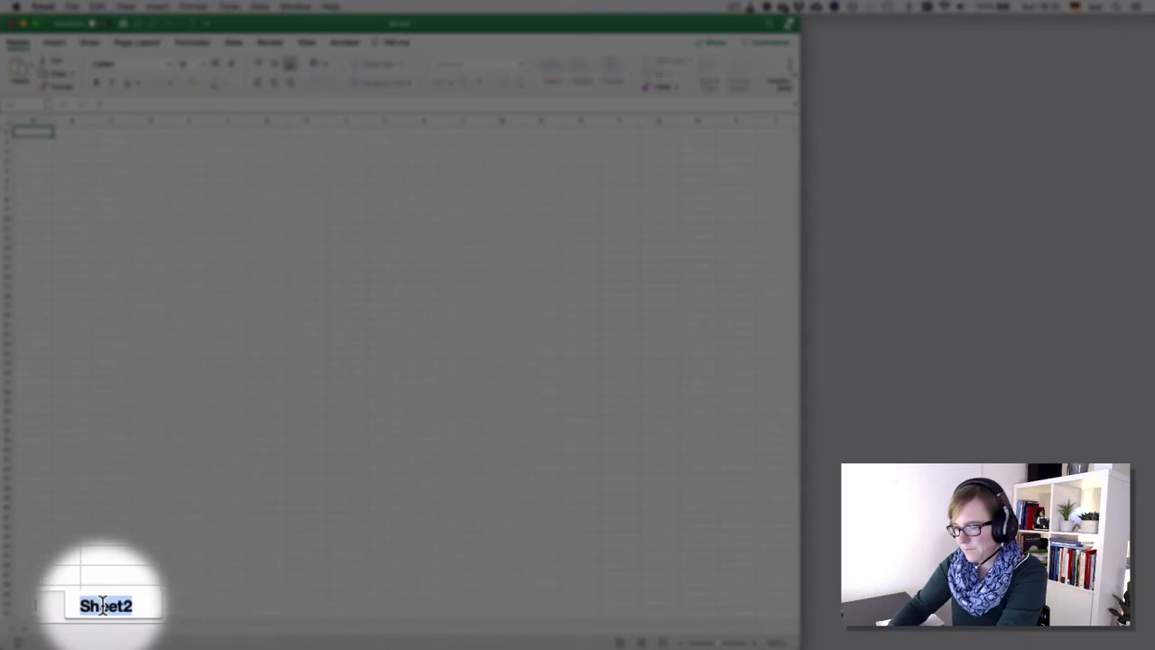
text(query)
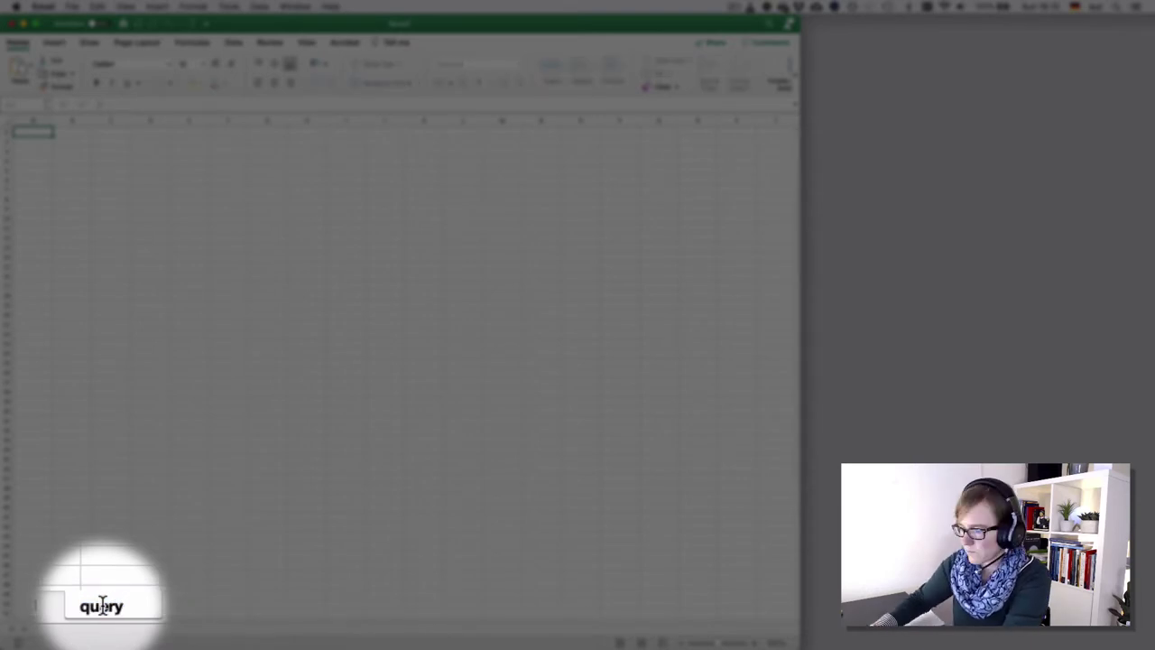
key(Return)
Copy rows 1 to 11 of Sheet1 into the query sheet, starting at cell A1
click(59, 628)
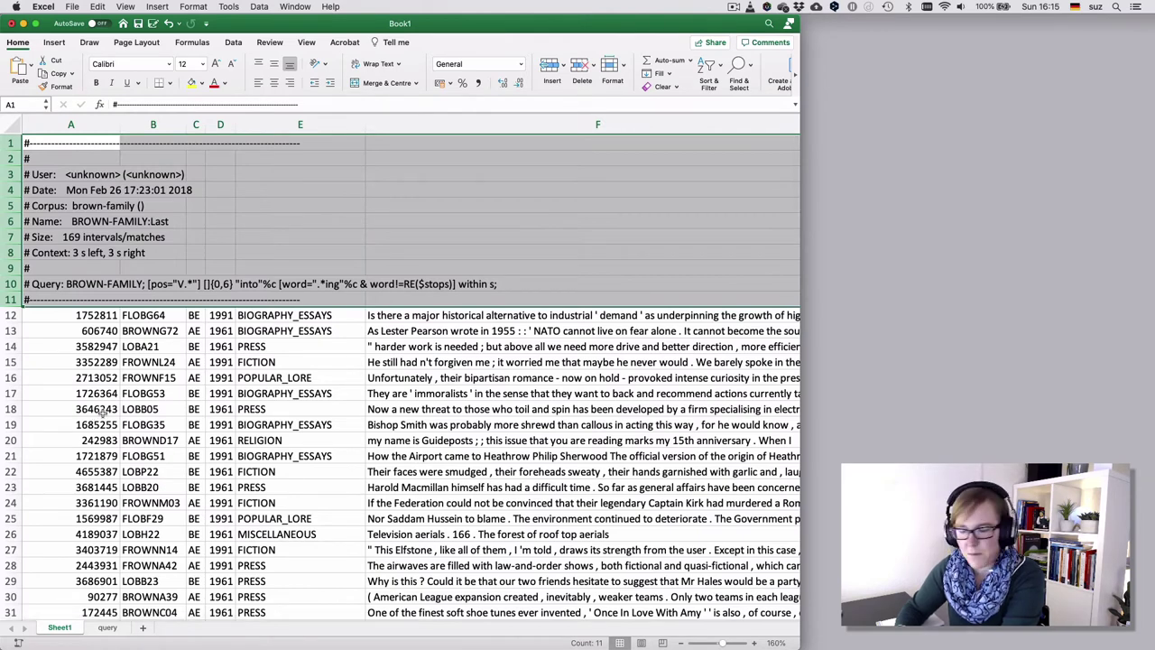
key(super+x)
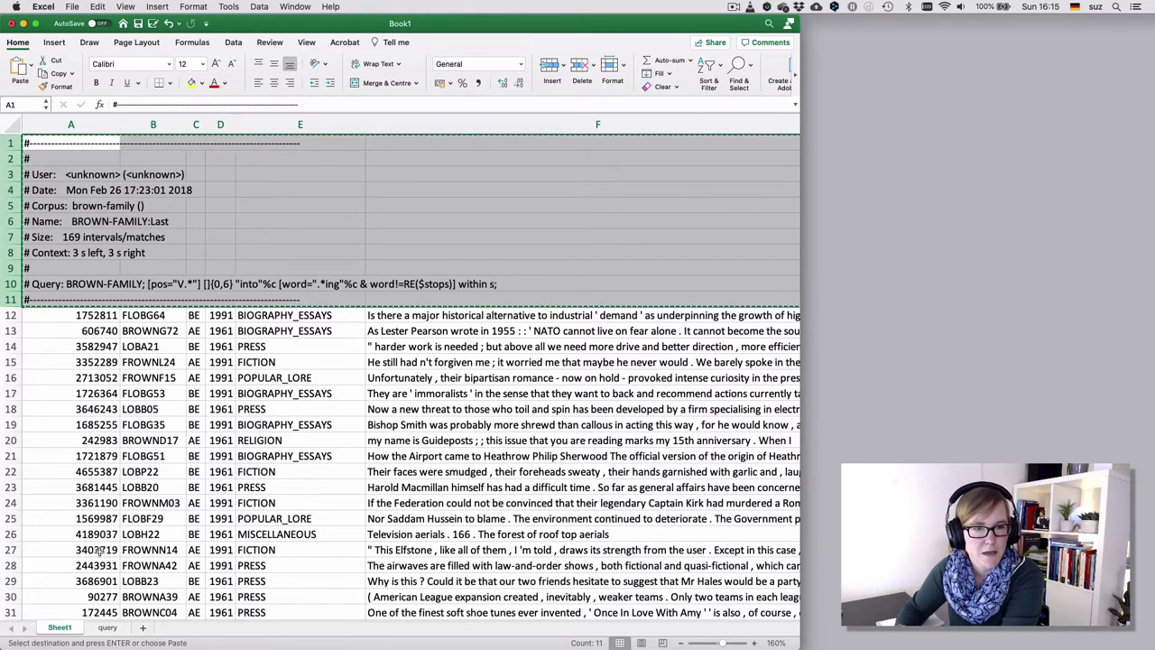
click(106, 628)
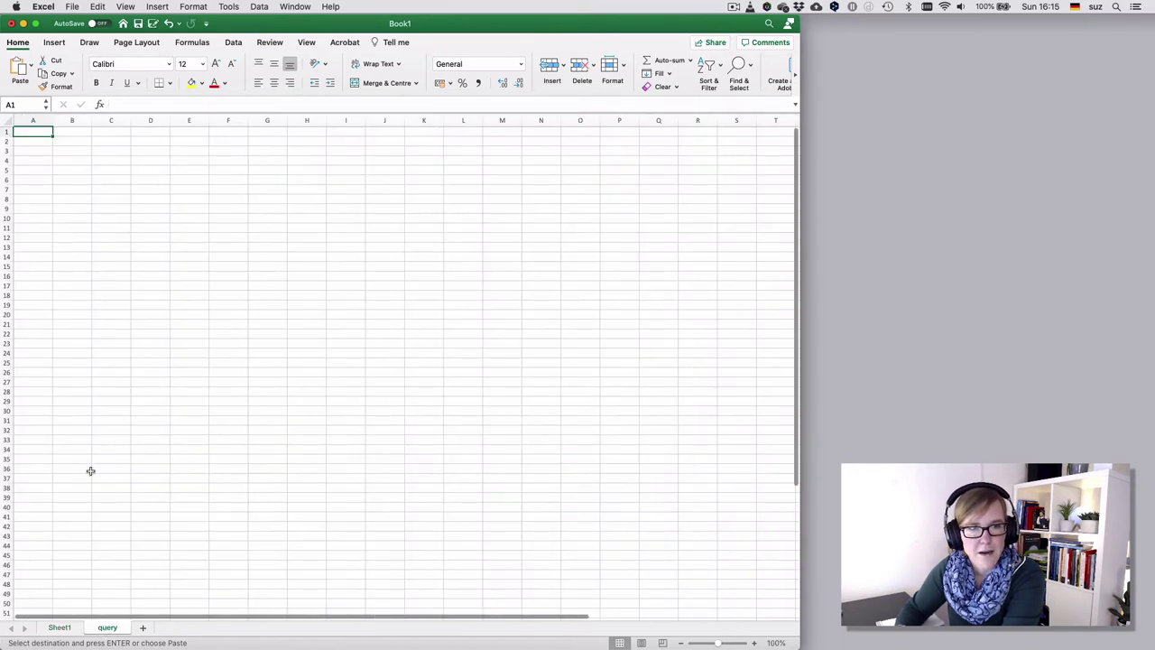
click(755, 643)
click(754, 643)
click(754, 642)
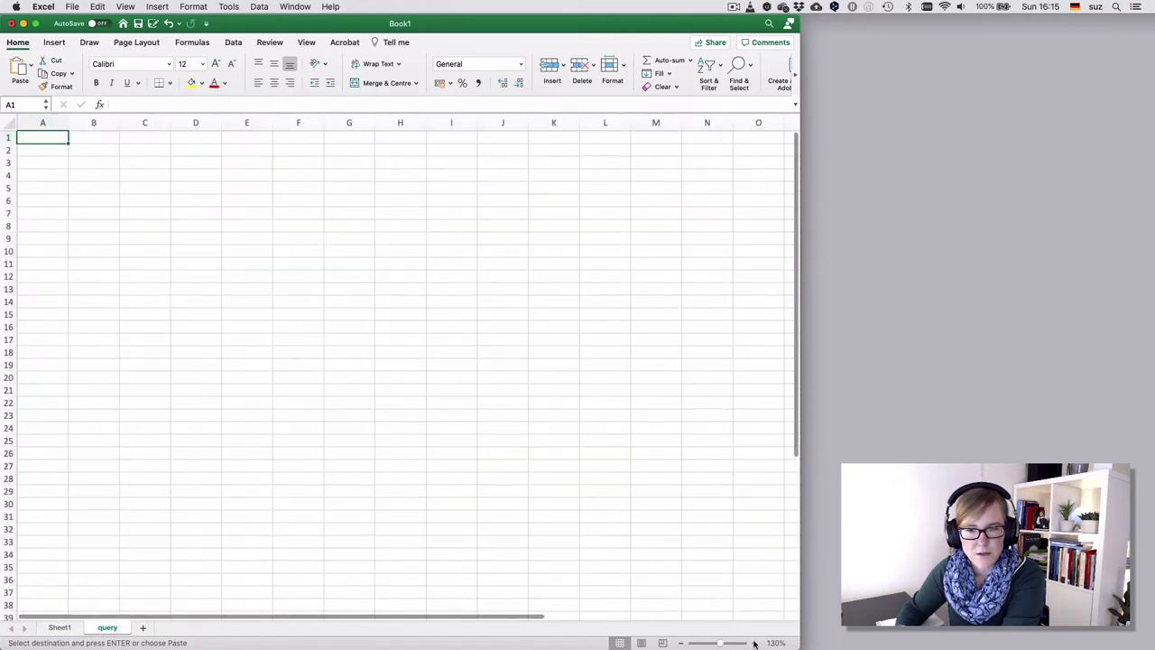
click(754, 642)
click(754, 643)
click(754, 643)
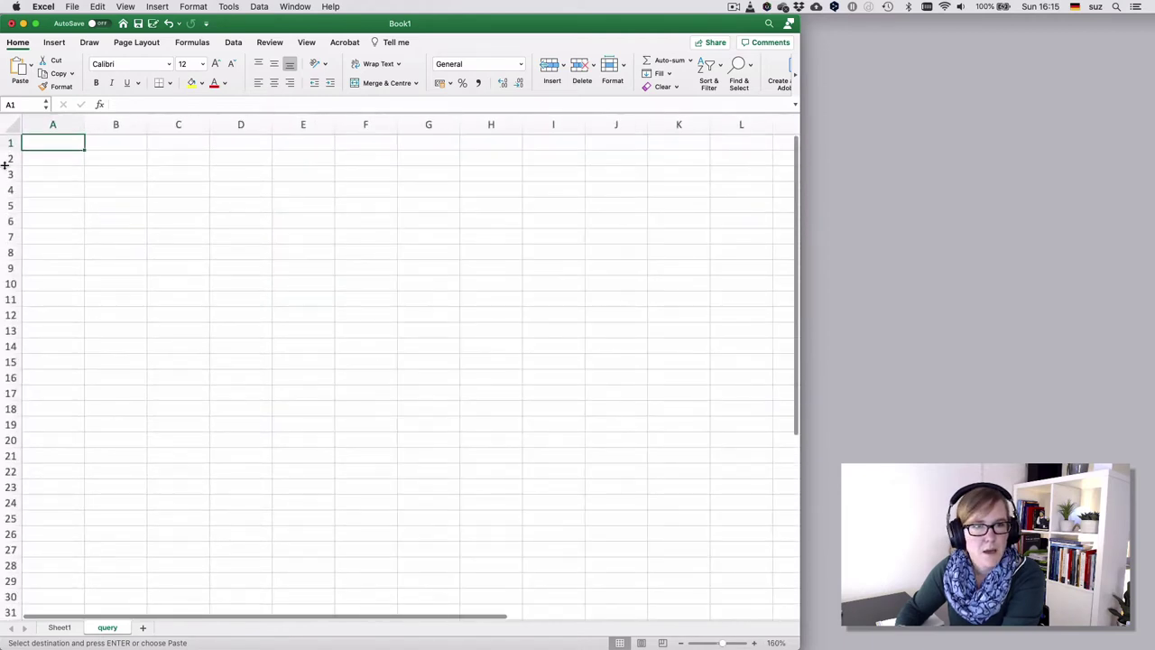
key(super+v)
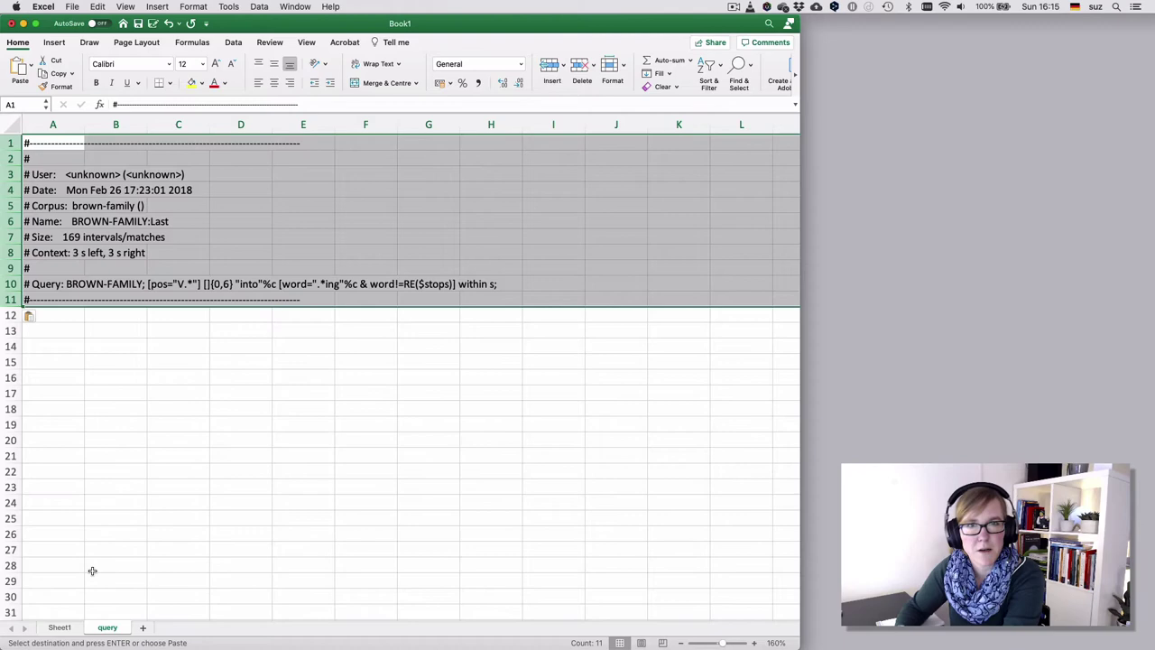
Rename Sheet1 to "Master" and delete its query information rows 1 to 11
click(60, 628)
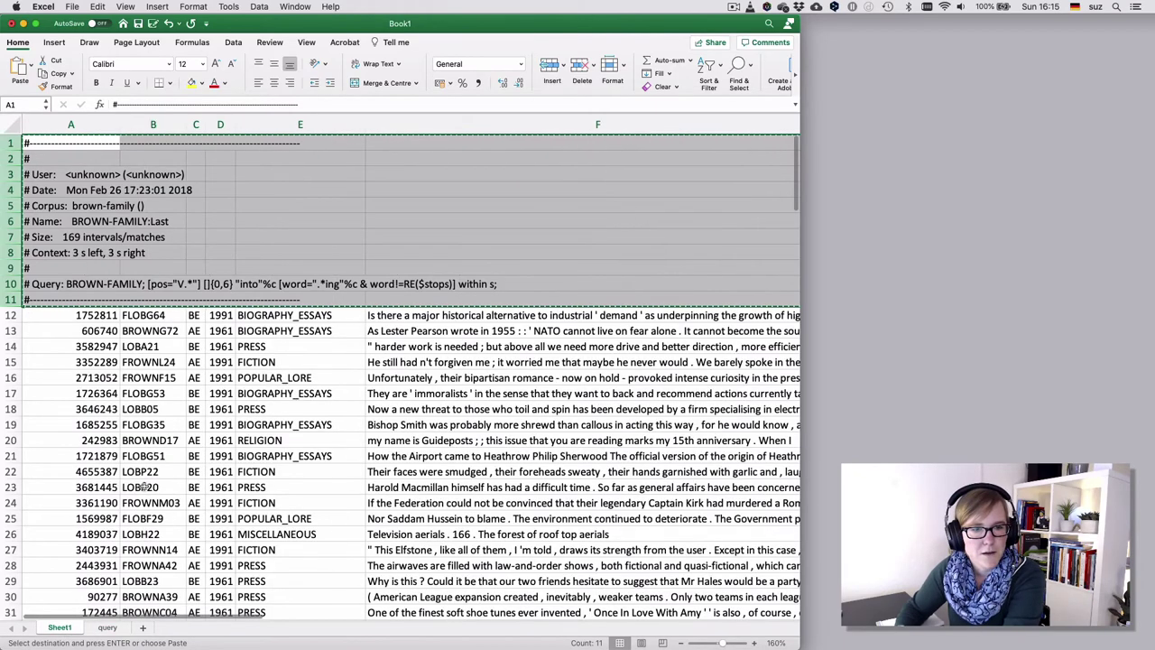
double_click(57, 627)
text(Master)
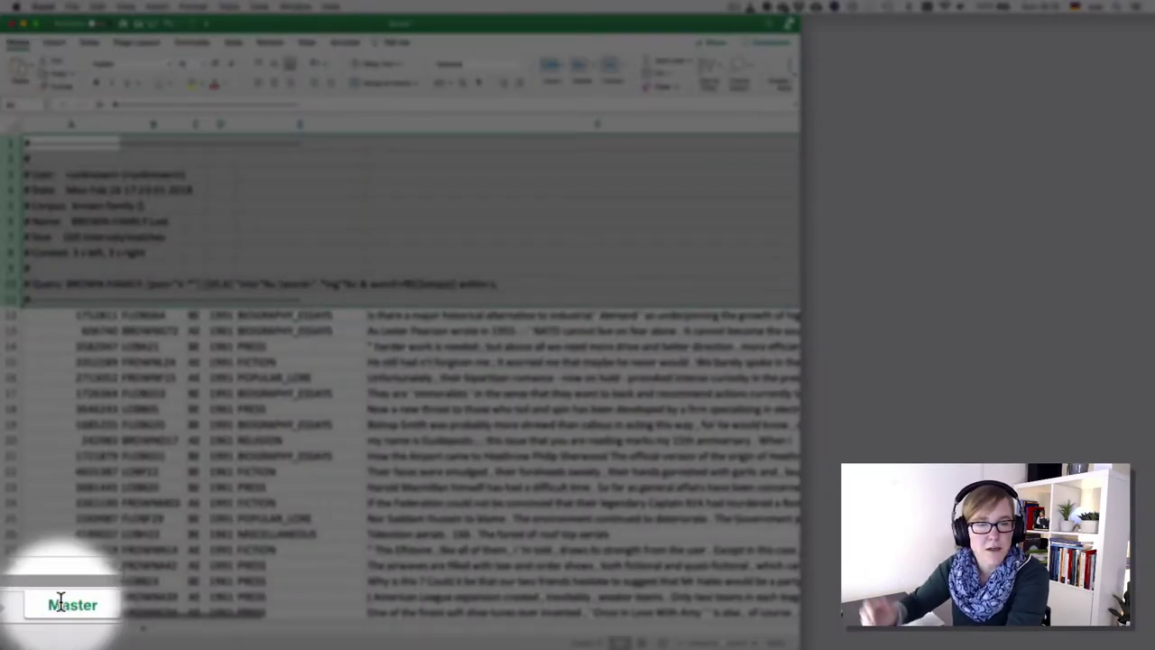
key(Return)
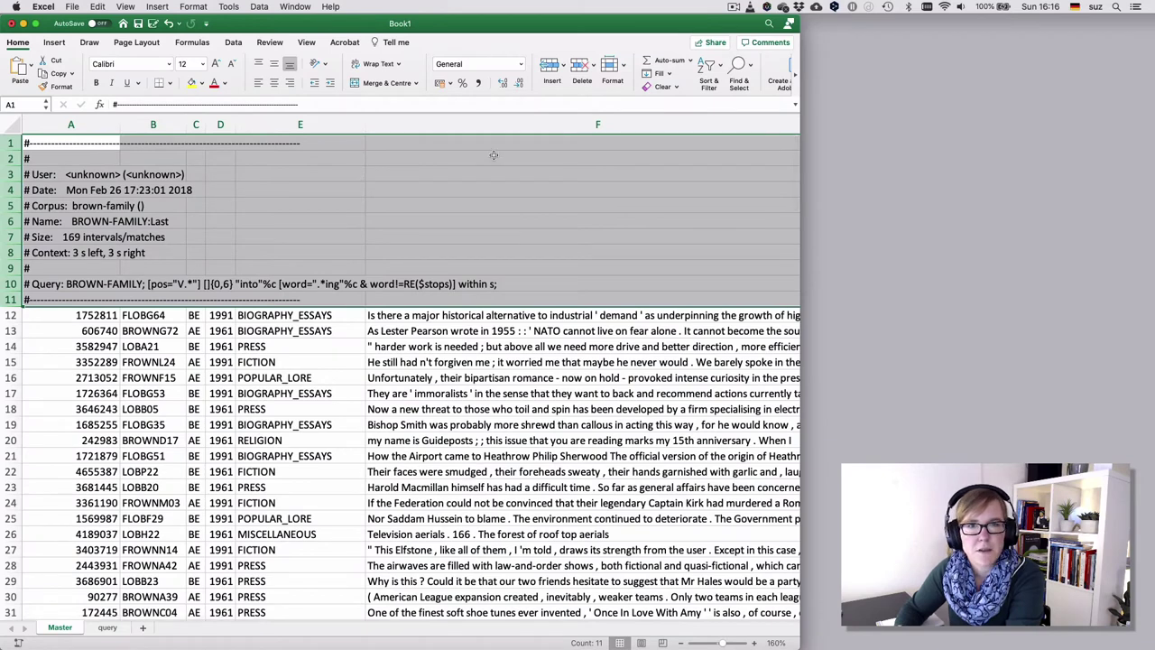
click(580, 67)
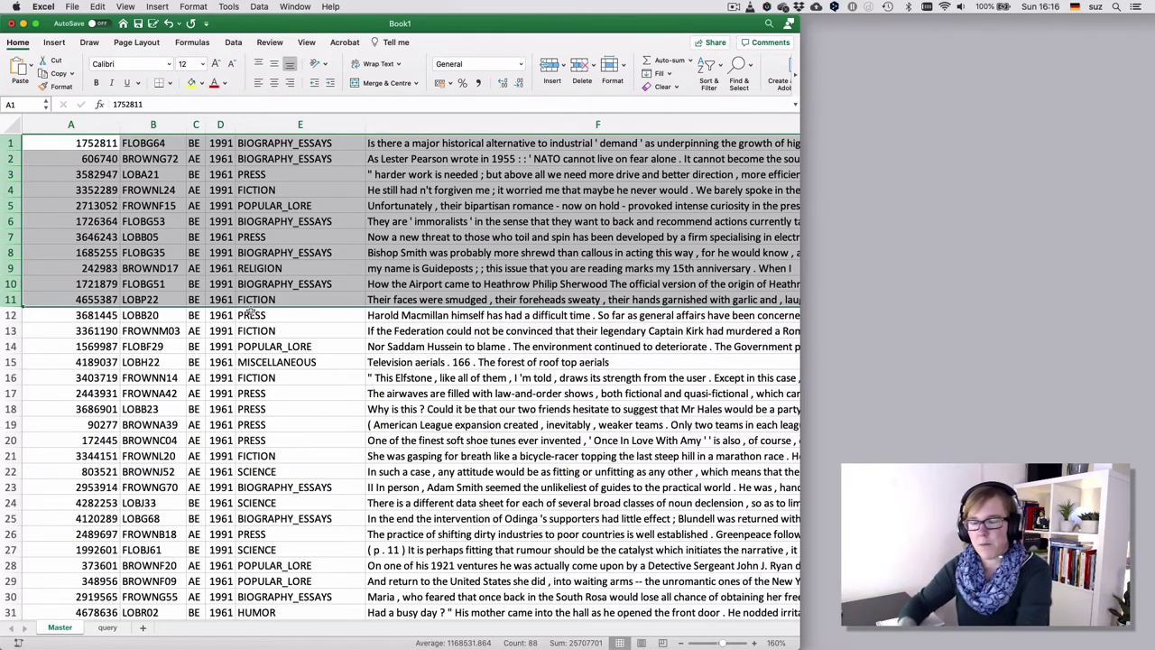
click(223, 219)
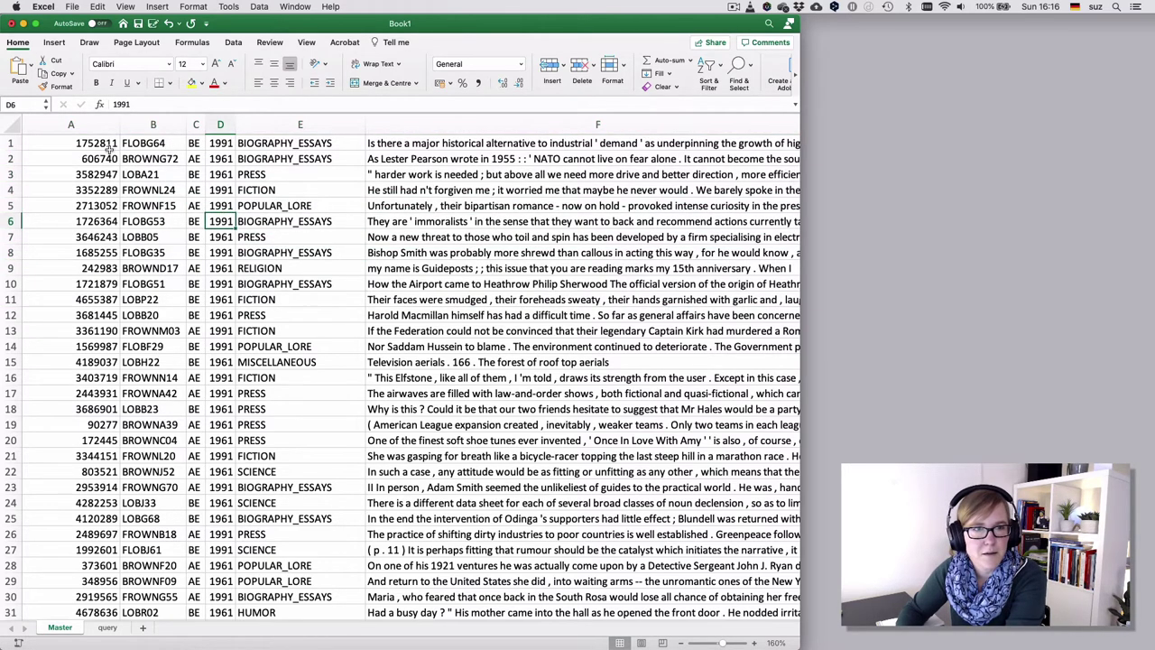
Insert an empty sheet row above the first data row and enter the header "CPOS" in A1
click(9, 142)
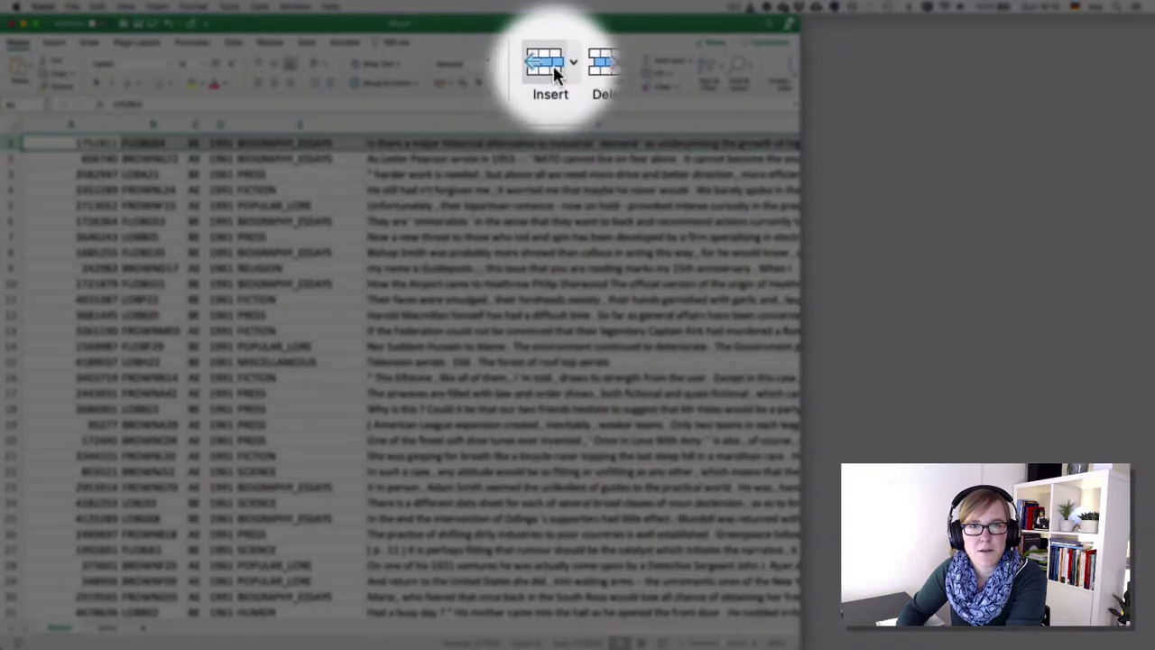
click(561, 65)
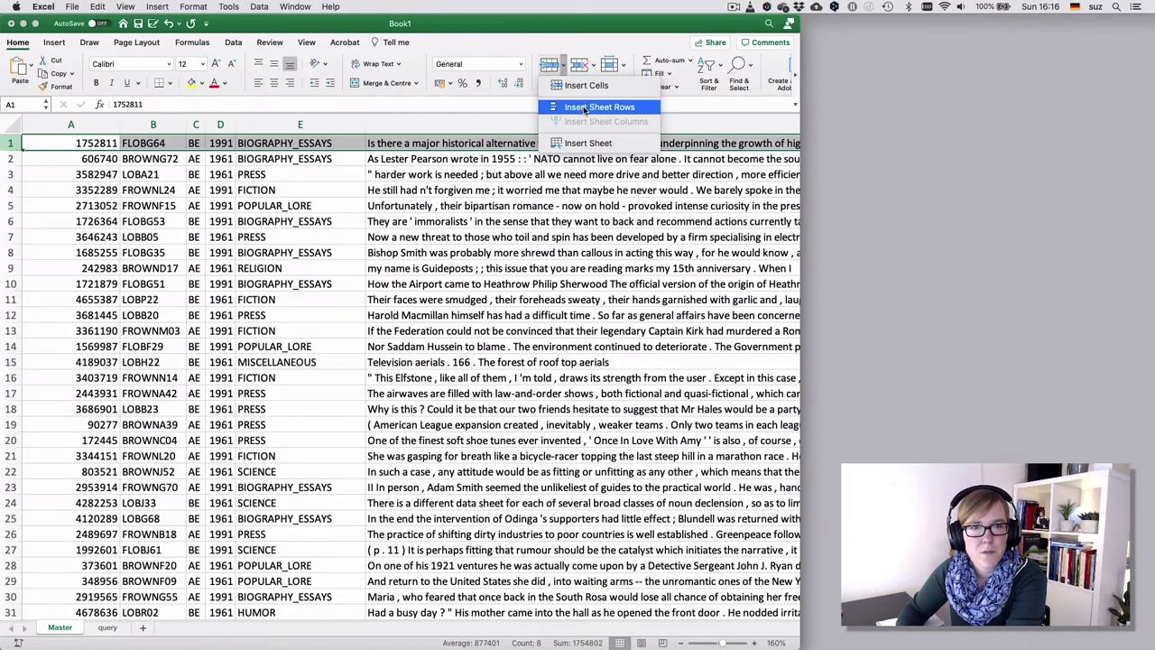
click(585, 109)
click(90, 141)
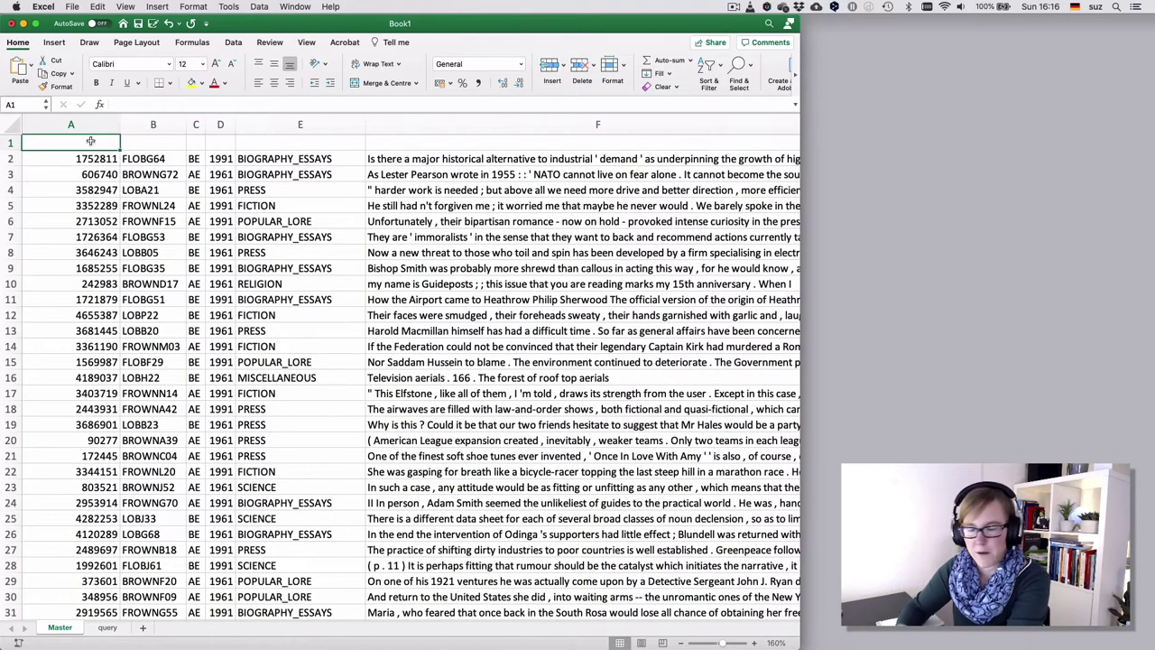
text(CPOS)
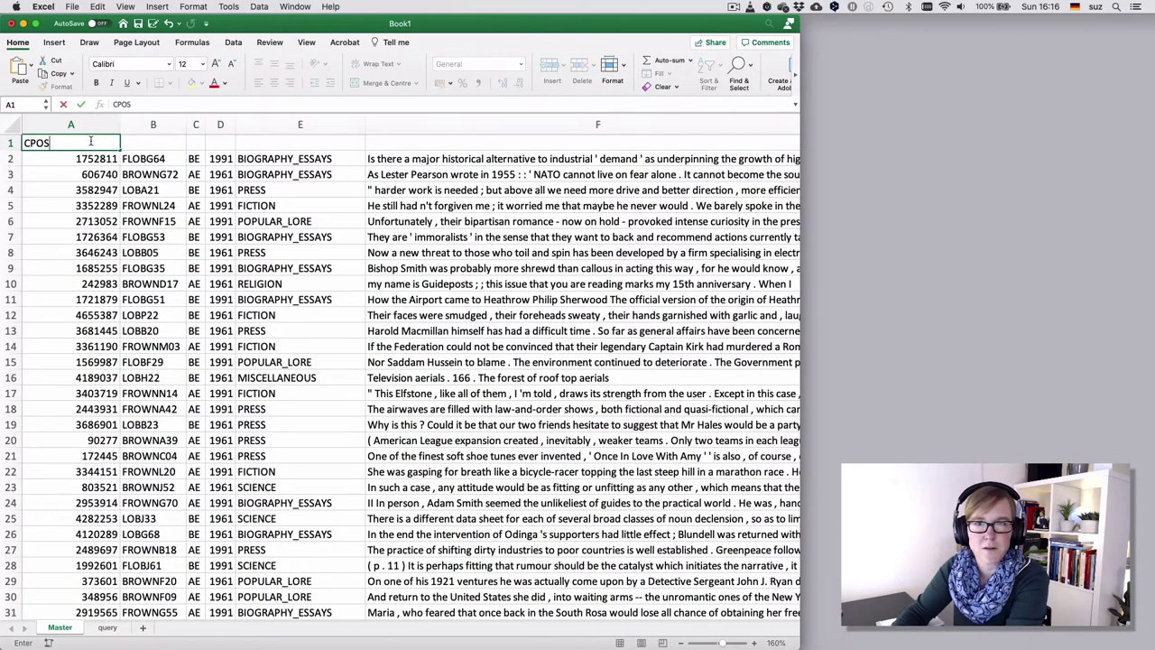
key(Tab)
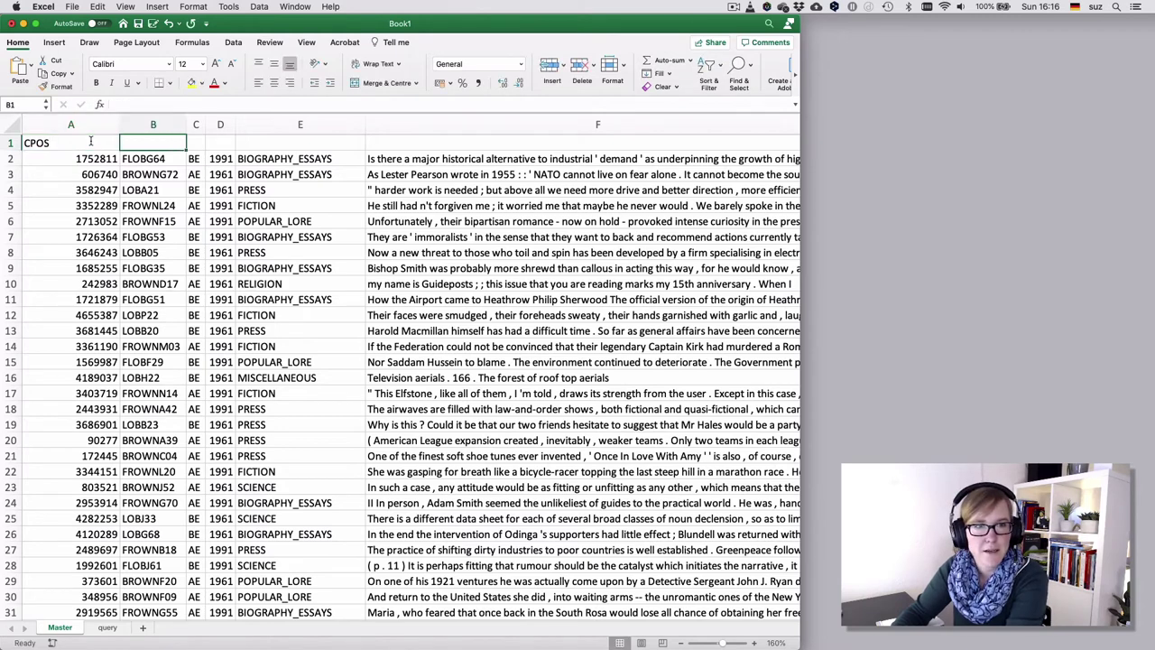
Enter the column headers FILE.ID in B1, VARIETY in C1 and YEAR in D1 of the Master sheet
text(FI)
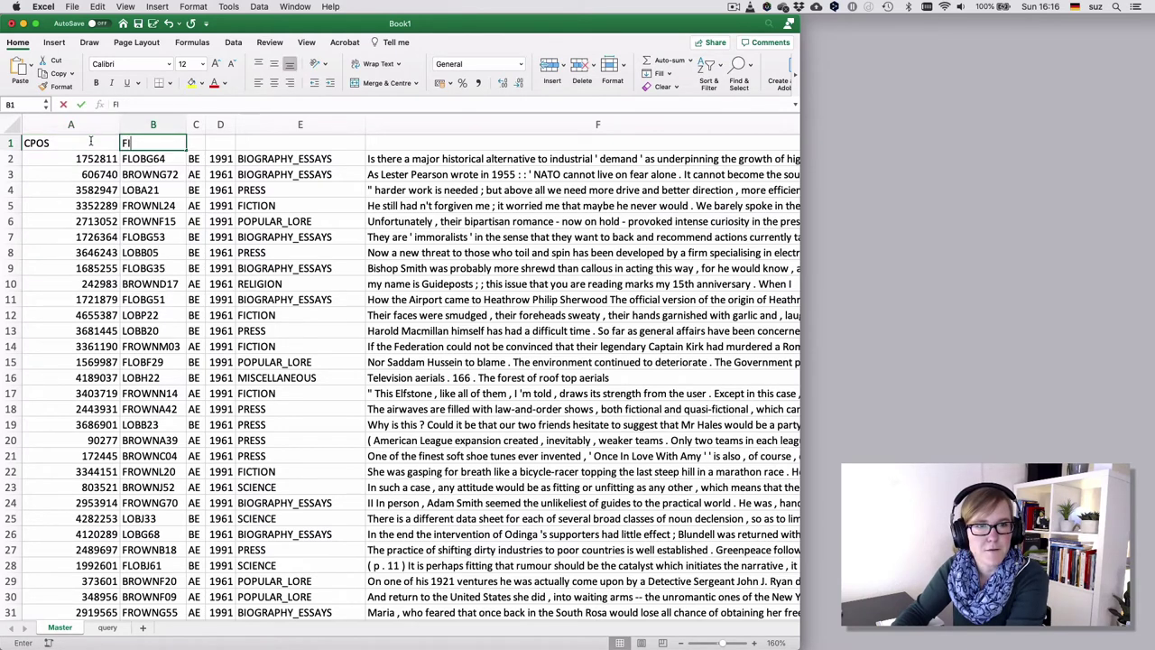
text(LE.I)
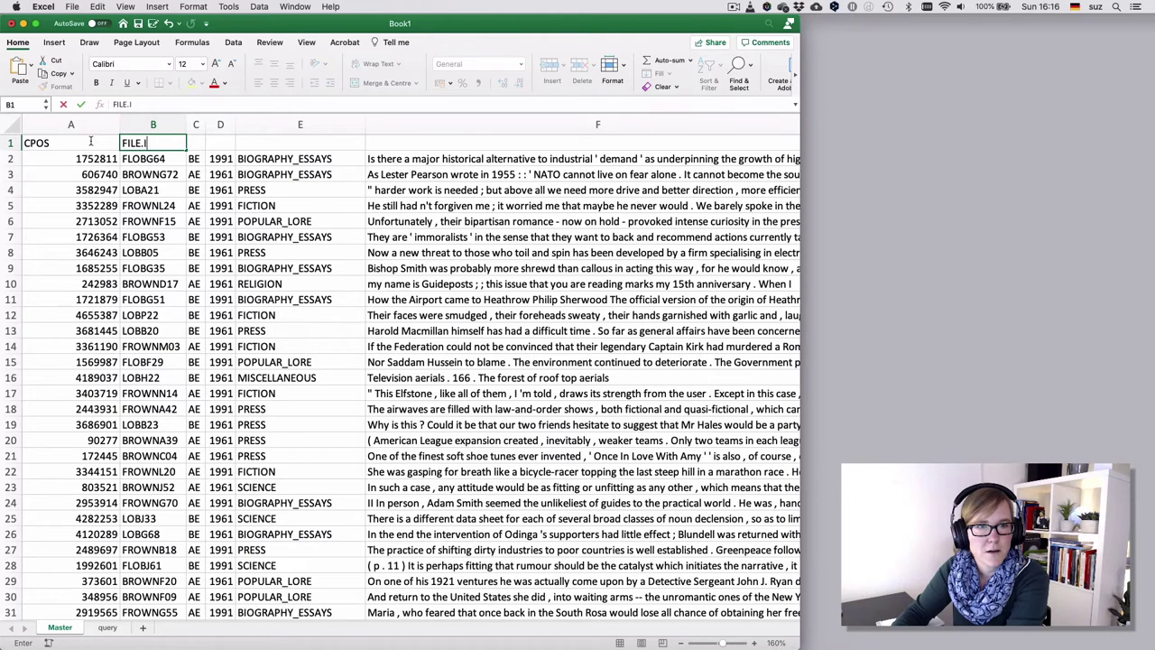
text(D)
key(Tab)
text(V)
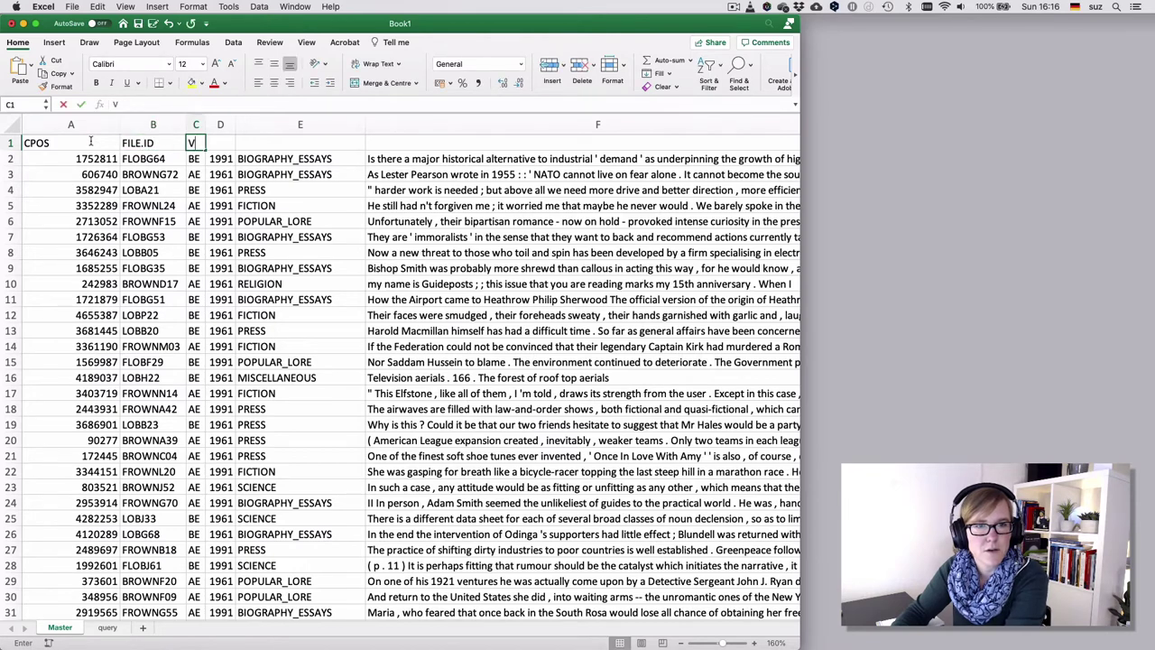
text(ARIETY)
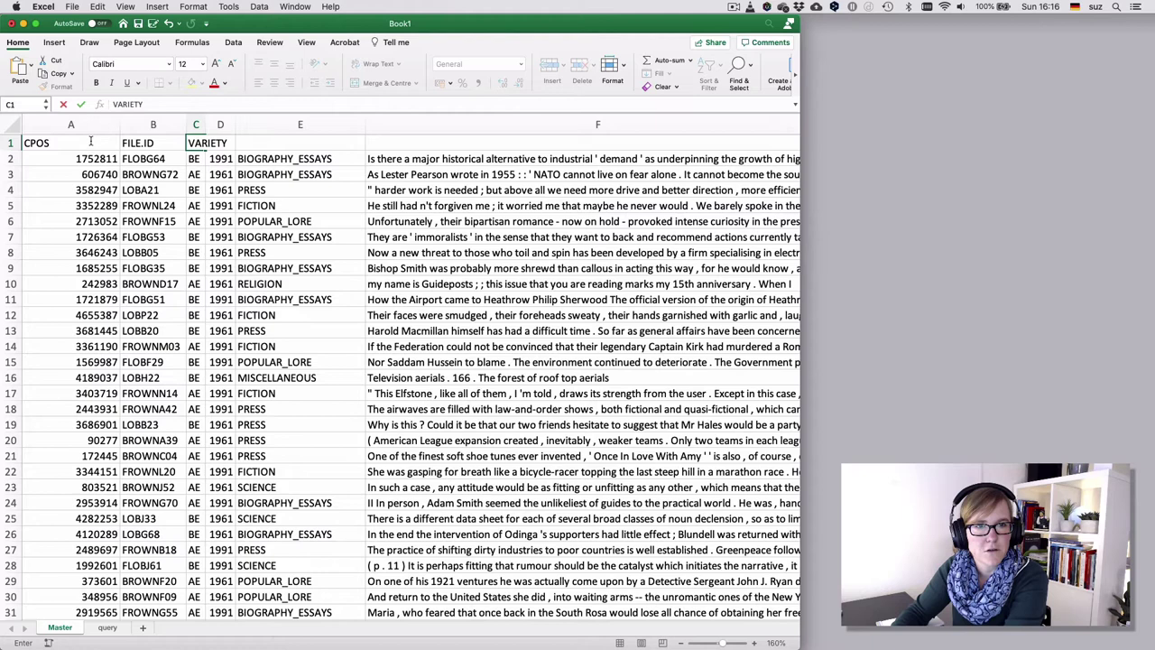
key(Tab)
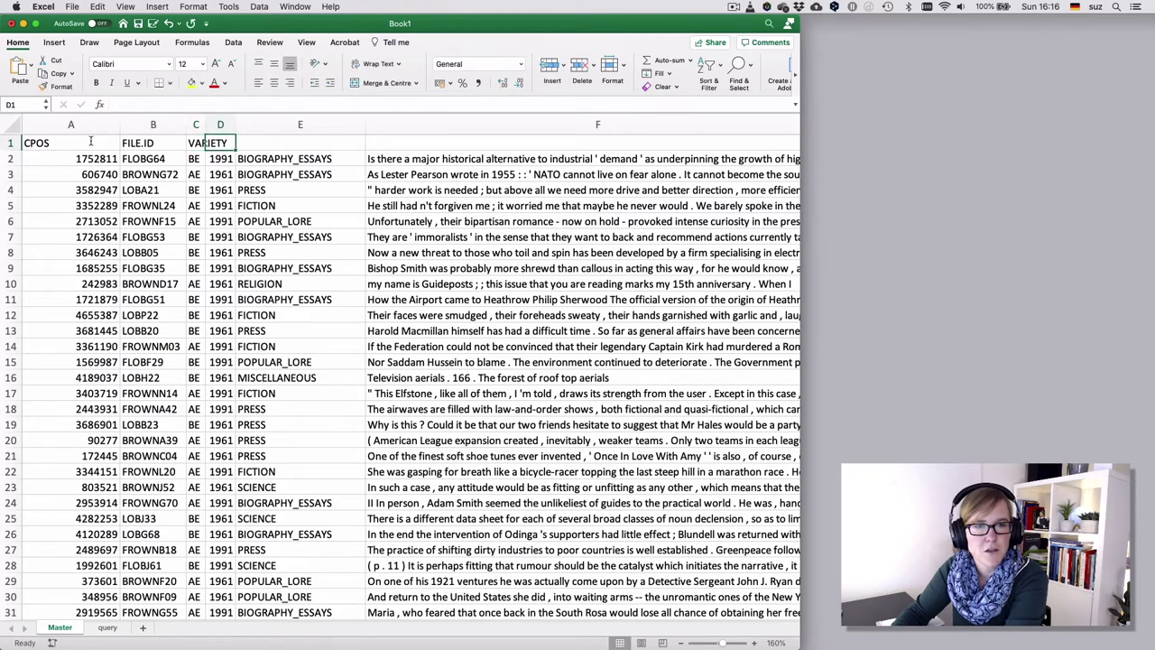
text(YEAR)
key(Tab)
Enter the remaining column headers GENRE, LEFT, MATCH and RIGHT in cells E1 to H1
text(GENRE)
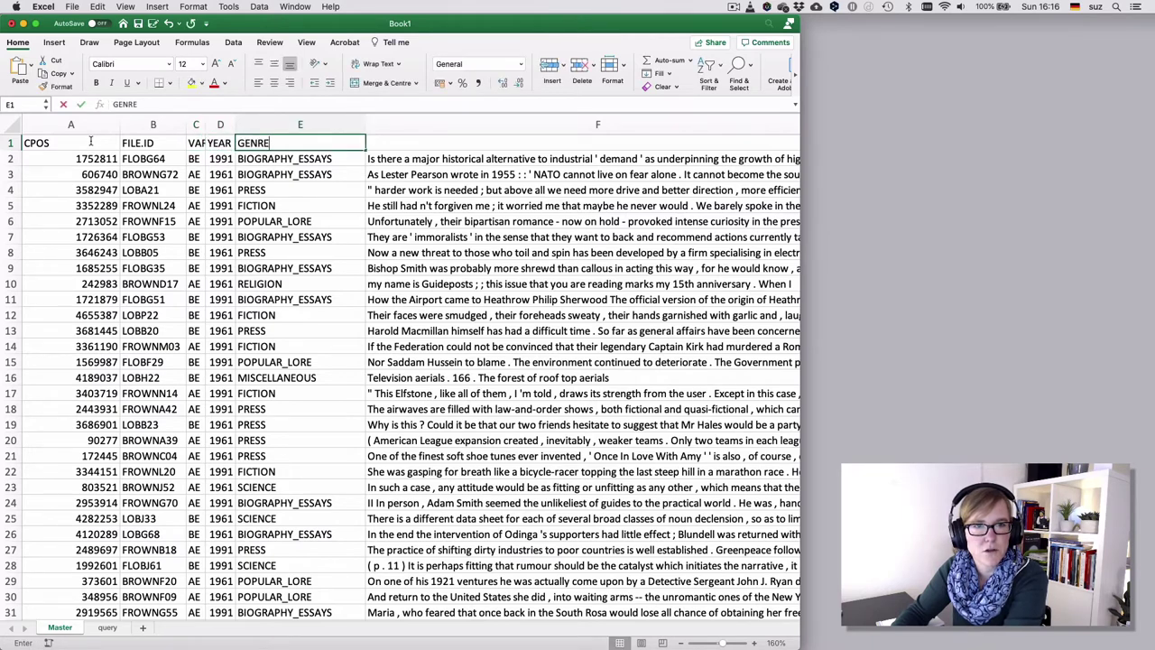
key(Tab)
text(LEFT)
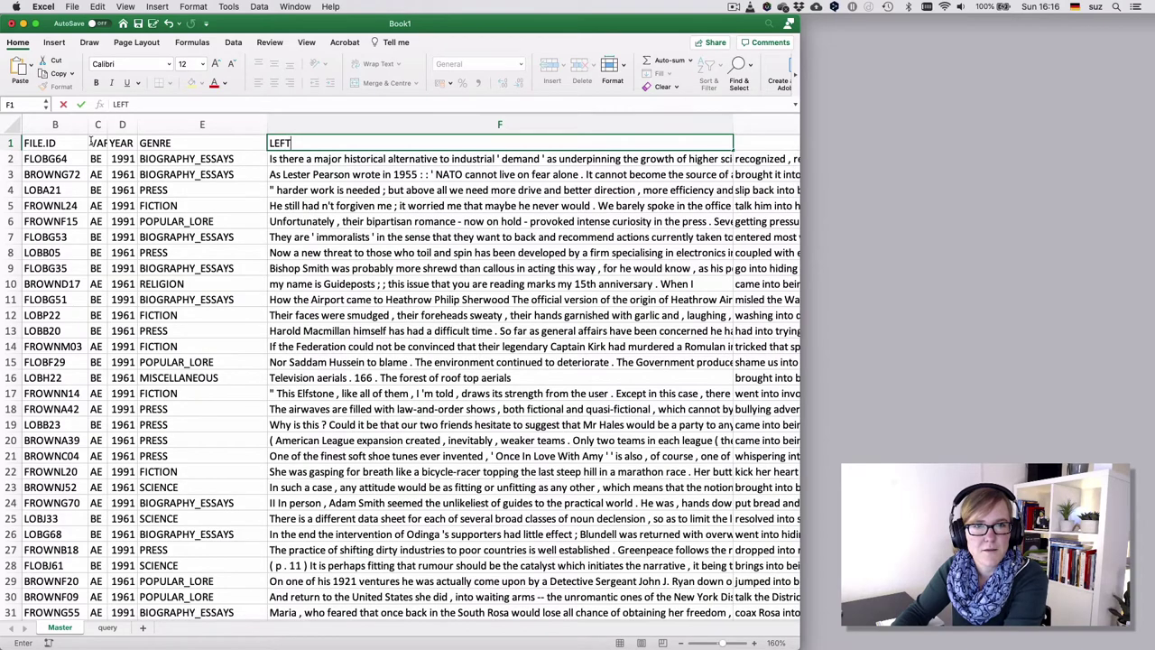
key(Tab)
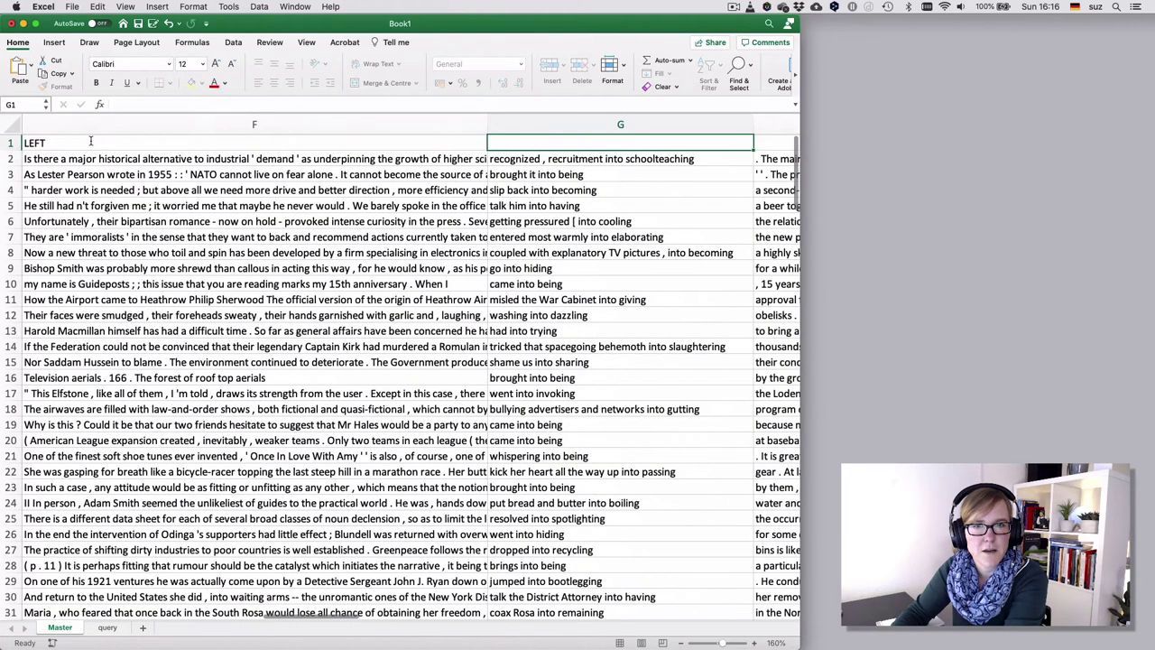
text(MATCH)
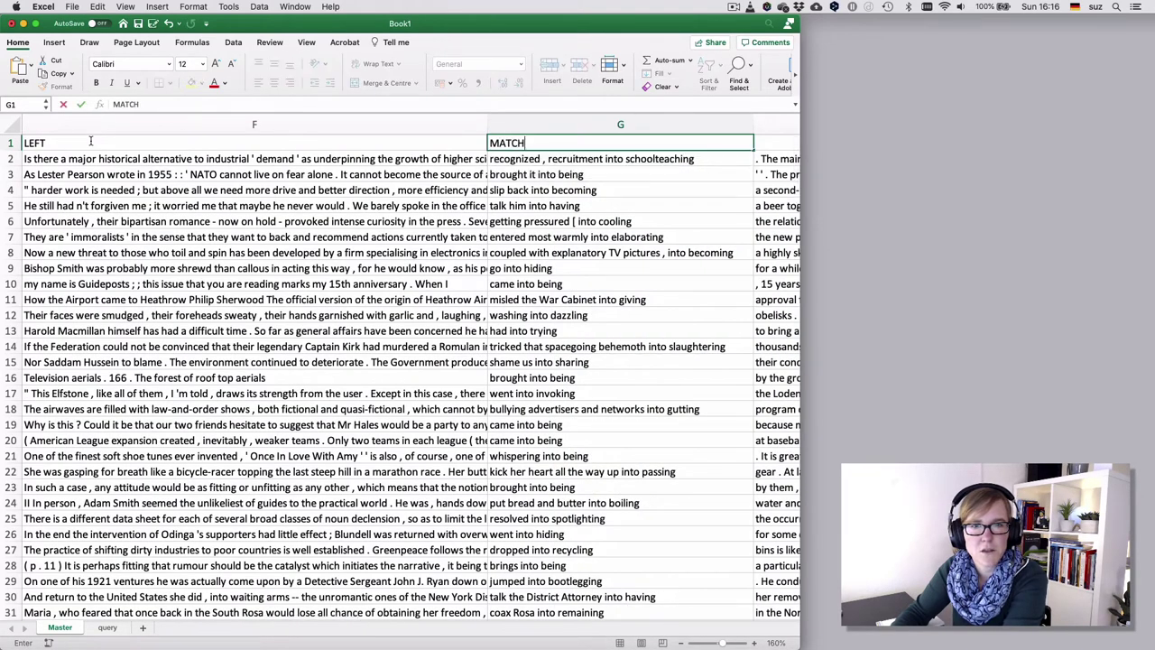
key(Tab)
text(RIGHT)
key(Return)
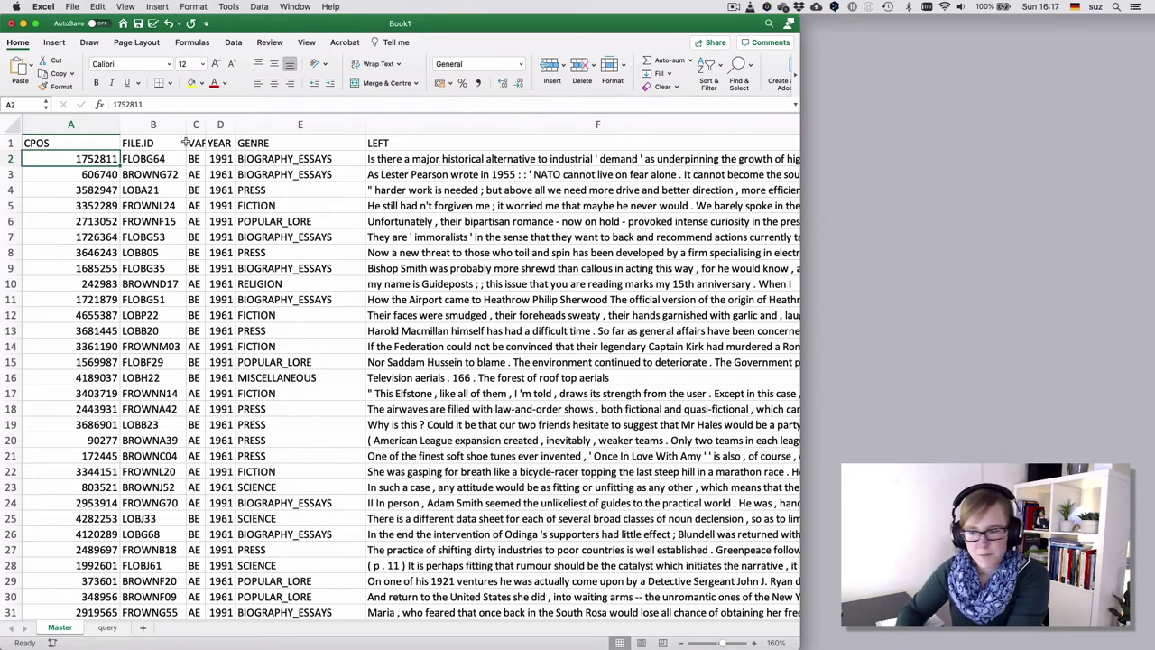
Undo the header entries, the inserted header row and the deletion of the query information rows on the Master sheet
key(super+z)
key(super+z)
key(super+z)
key(super+z)
key(super+z)
key(super+z)
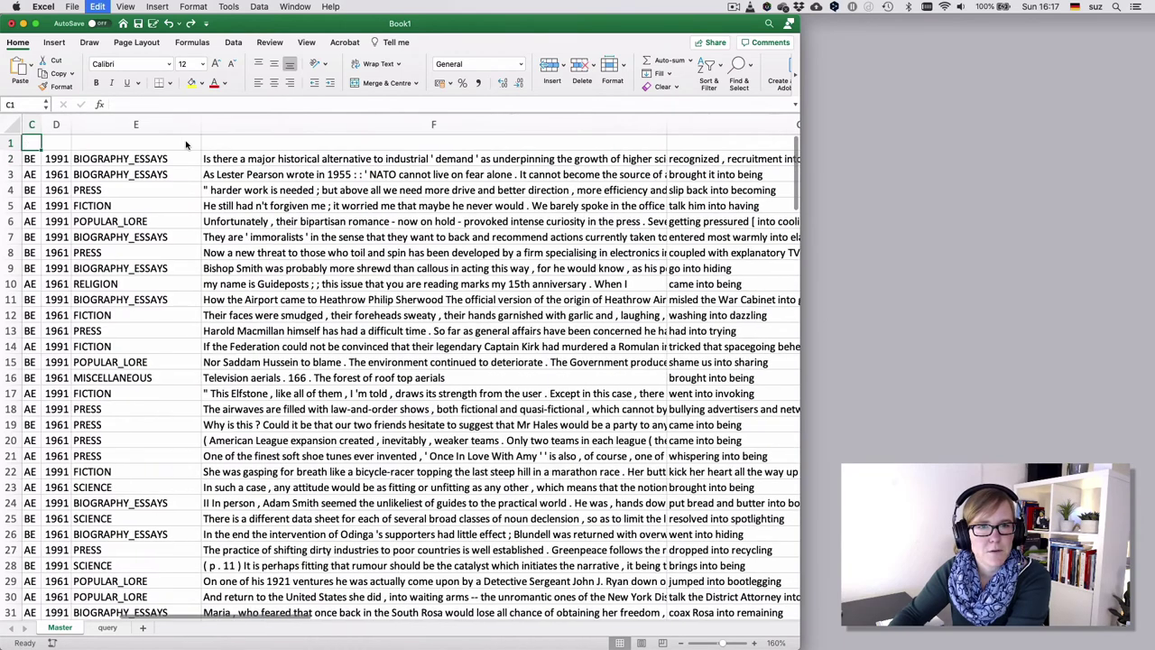
key(super+z)
key(super+z)
key(super+z)
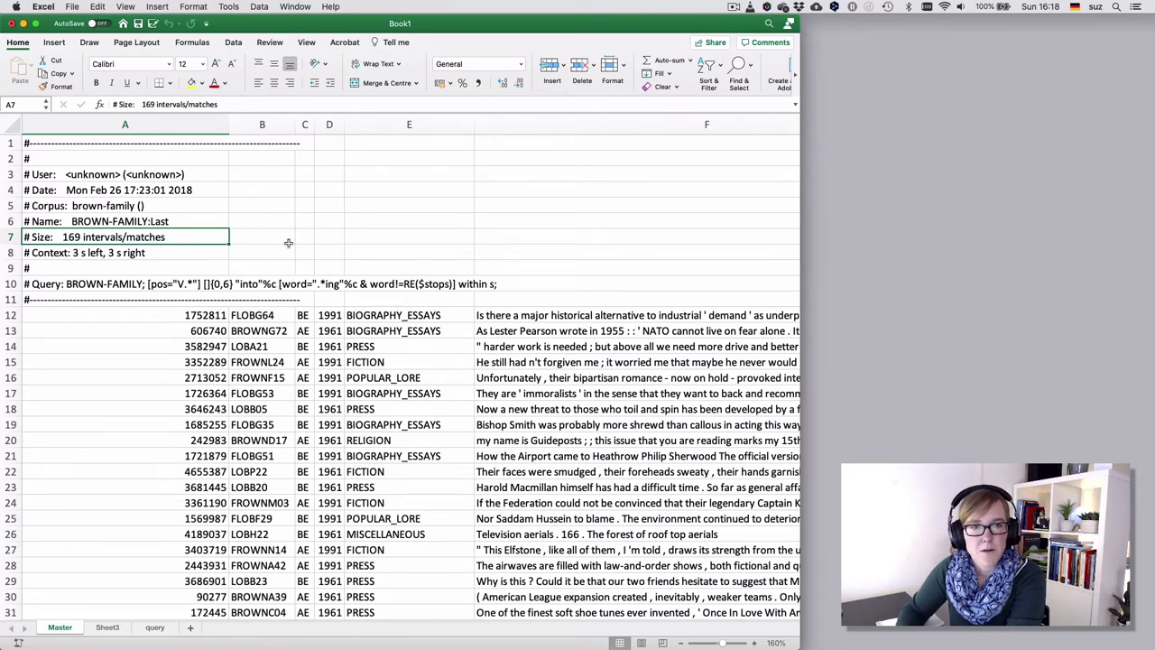
Convert the imported data on the Master sheet into a table with headers, removing its external connections
click(127, 7)
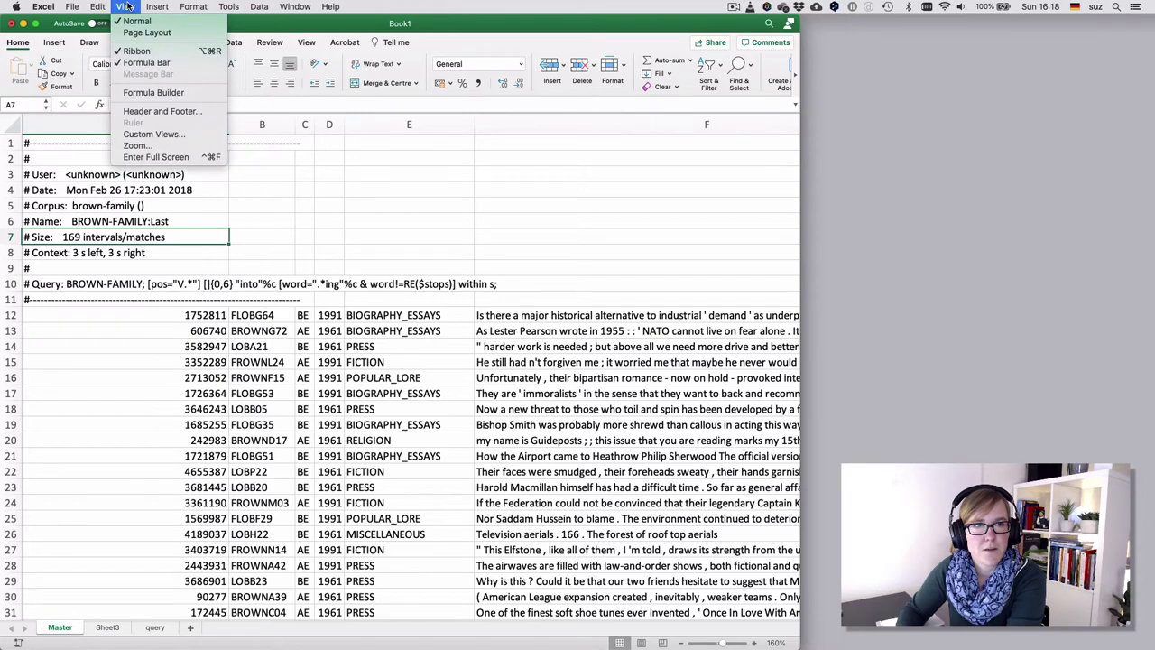
mouse_move(157, 6)
click(165, 97)
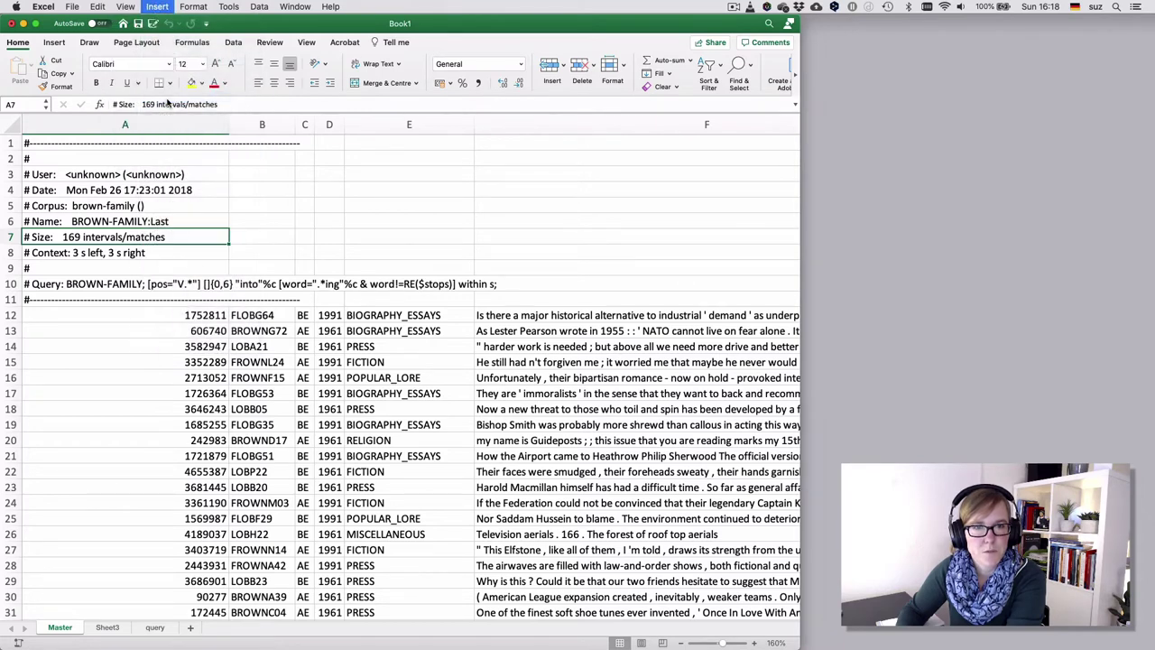
click(617, 232)
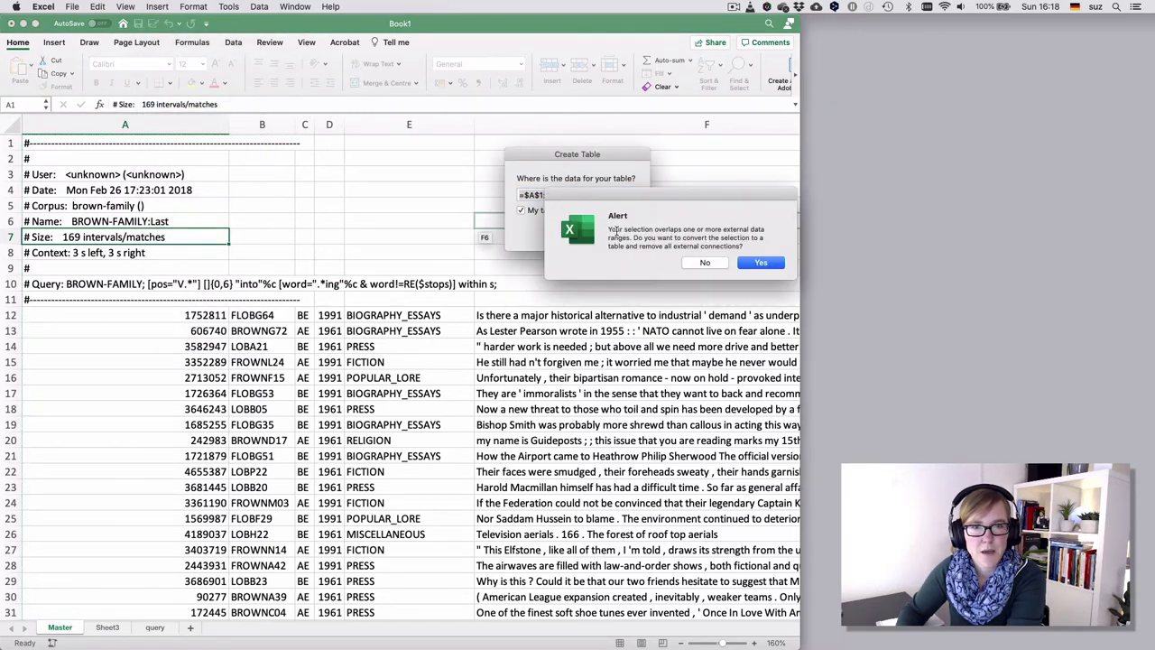
click(761, 262)
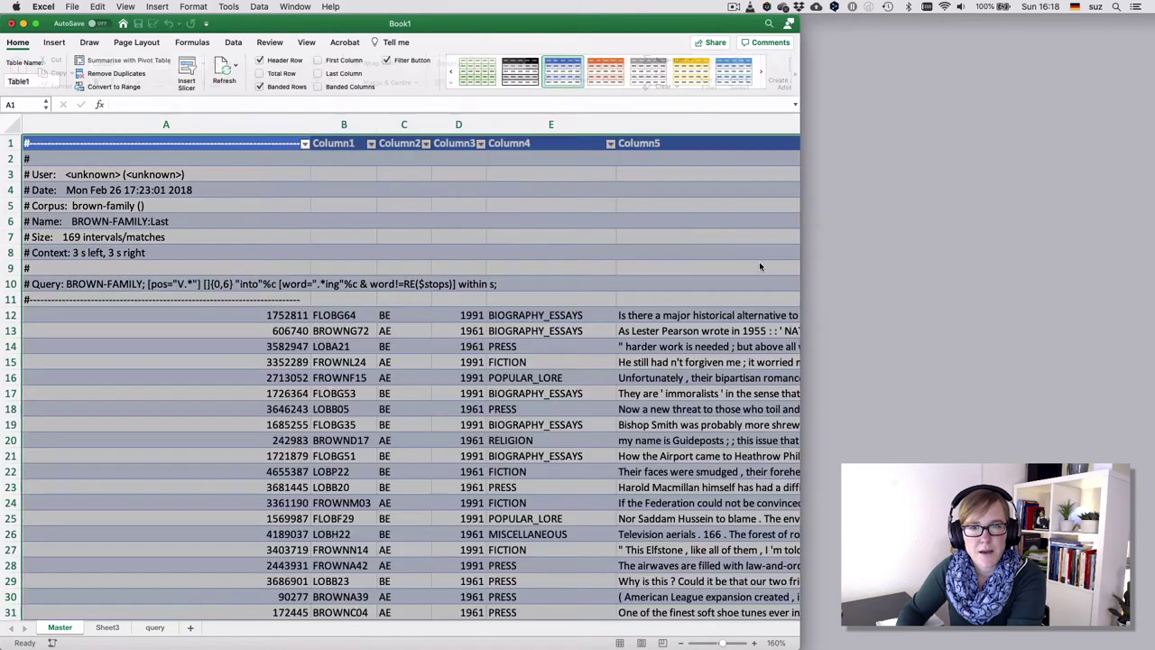
click(485, 283)
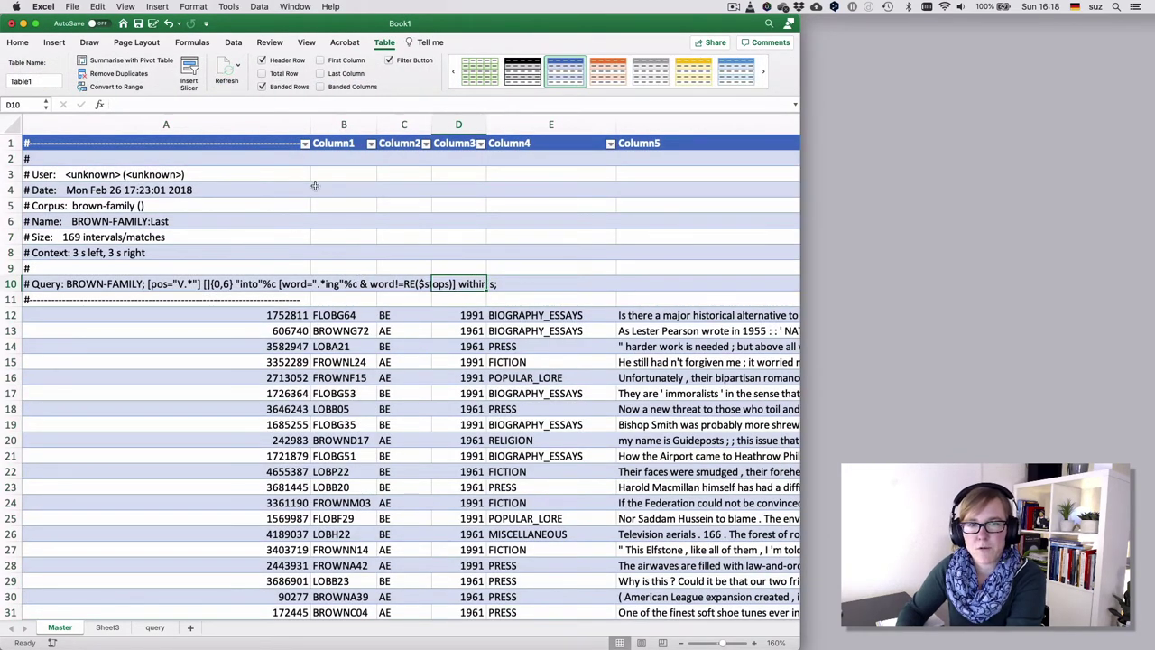
drag(11, 159, 263, 204)
click(499, 285)
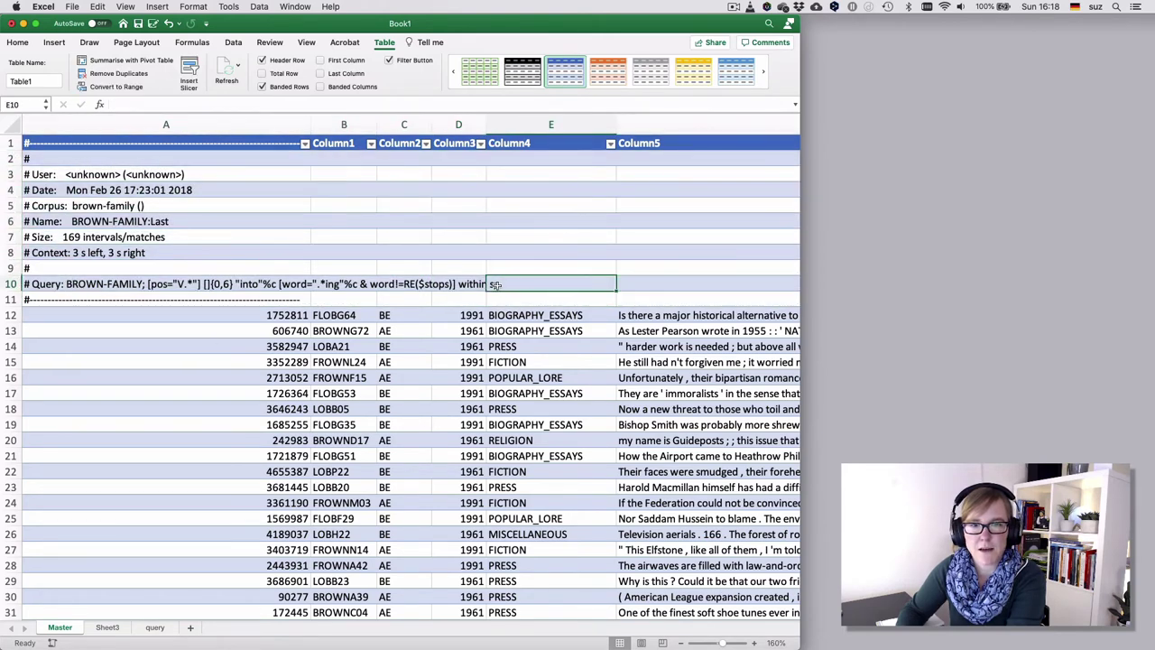
click(468, 331)
click(462, 129)
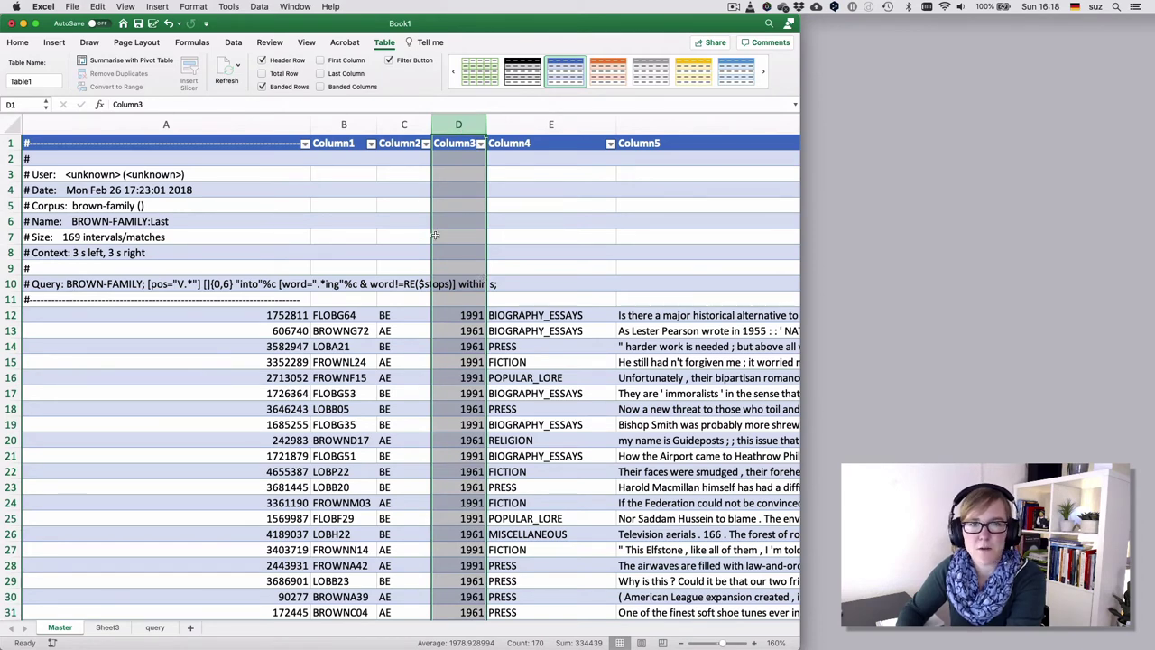
click(388, 215)
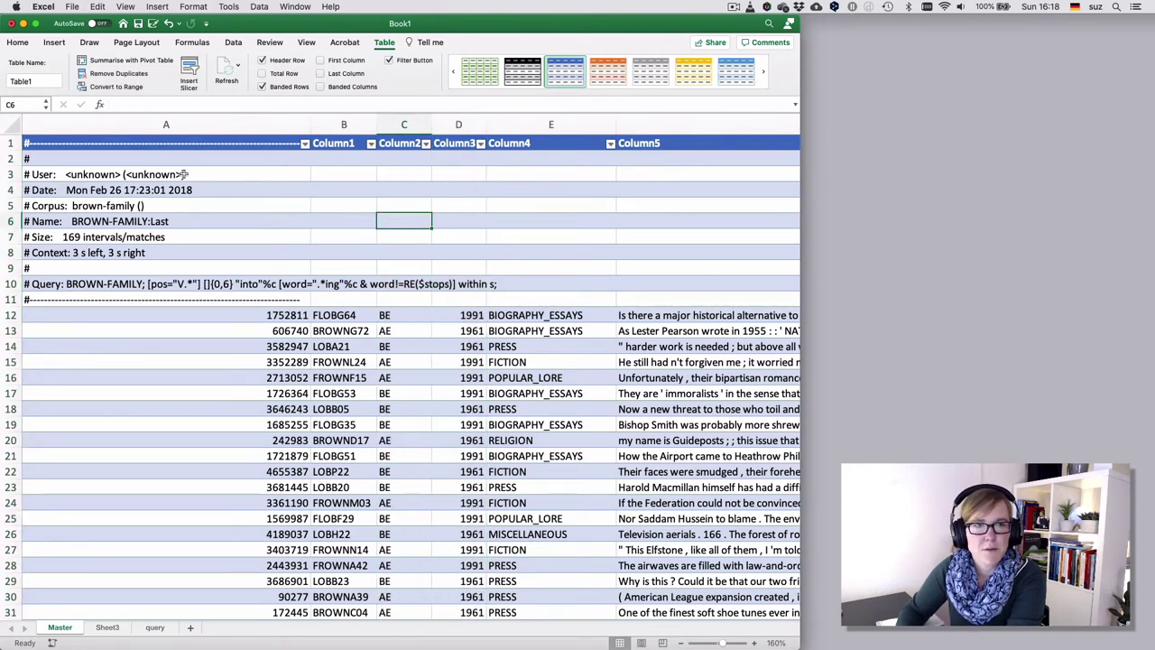
Delete the remaining query information in rows 2 to 11, below the table's header row
drag(10, 158, 7, 299)
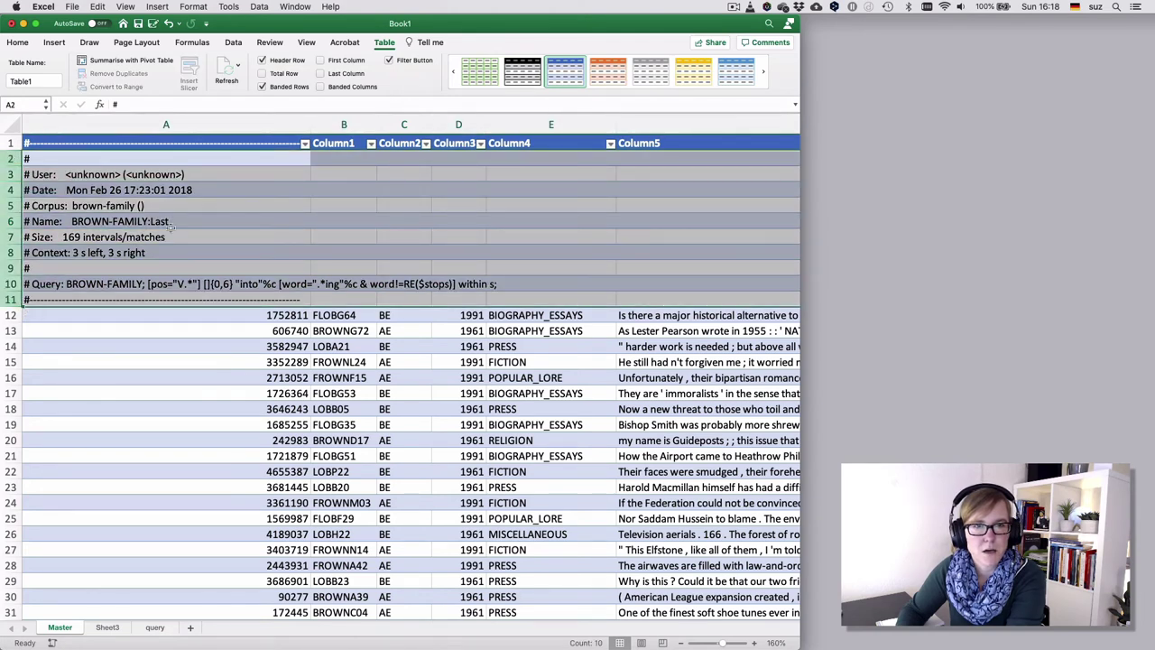
click(18, 43)
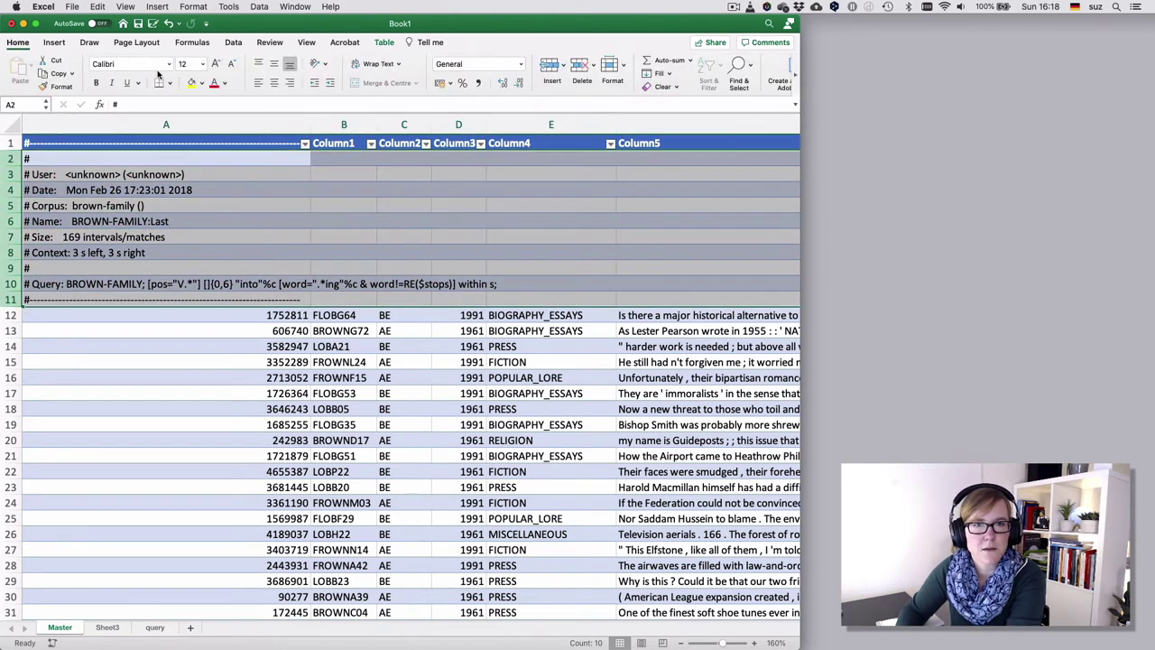
click(582, 67)
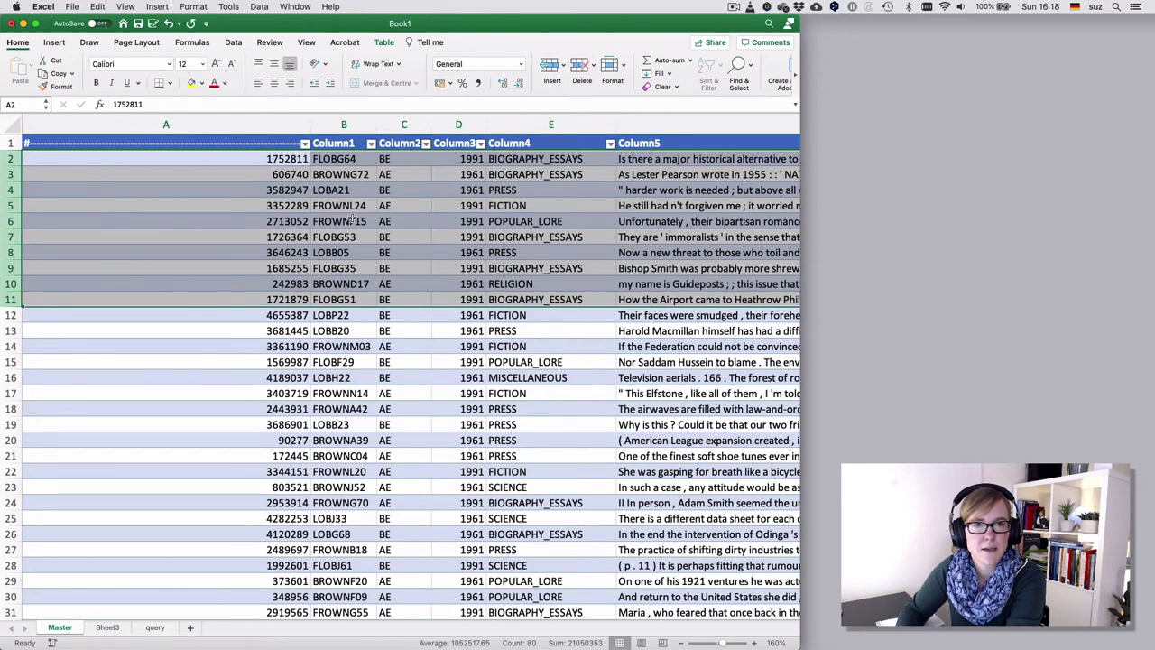
Replace the table headers in A1 to D1 with CPOS, FILE.ID, VARIETY and YEAR
click(242, 143)
text(CPOS)
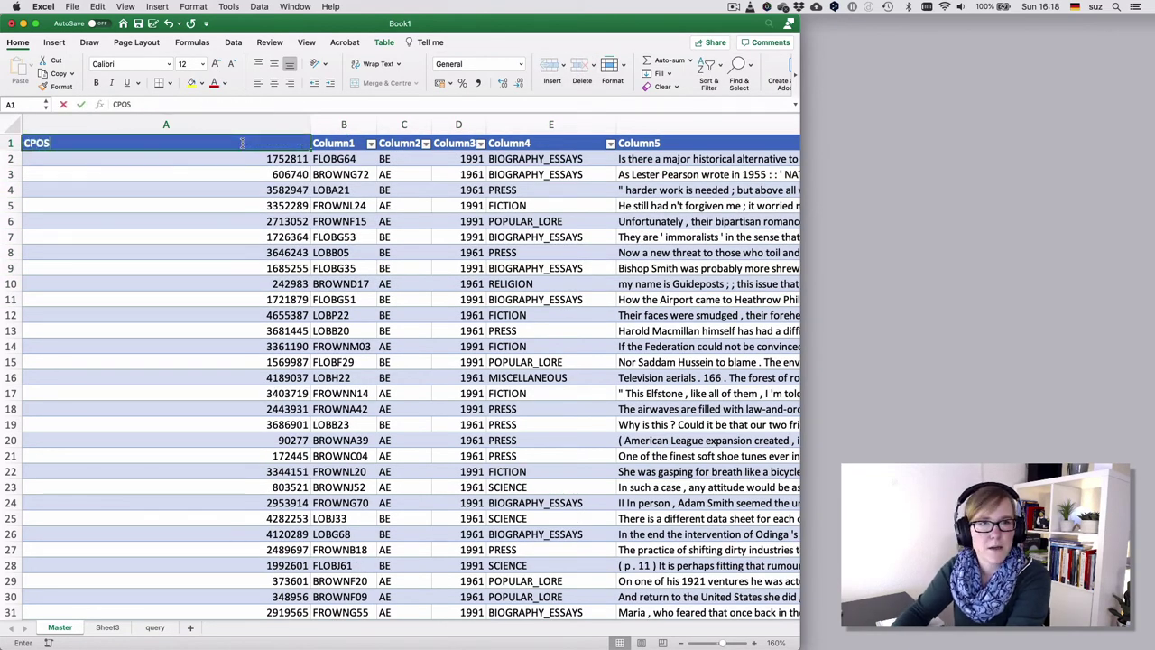
key(Tab)
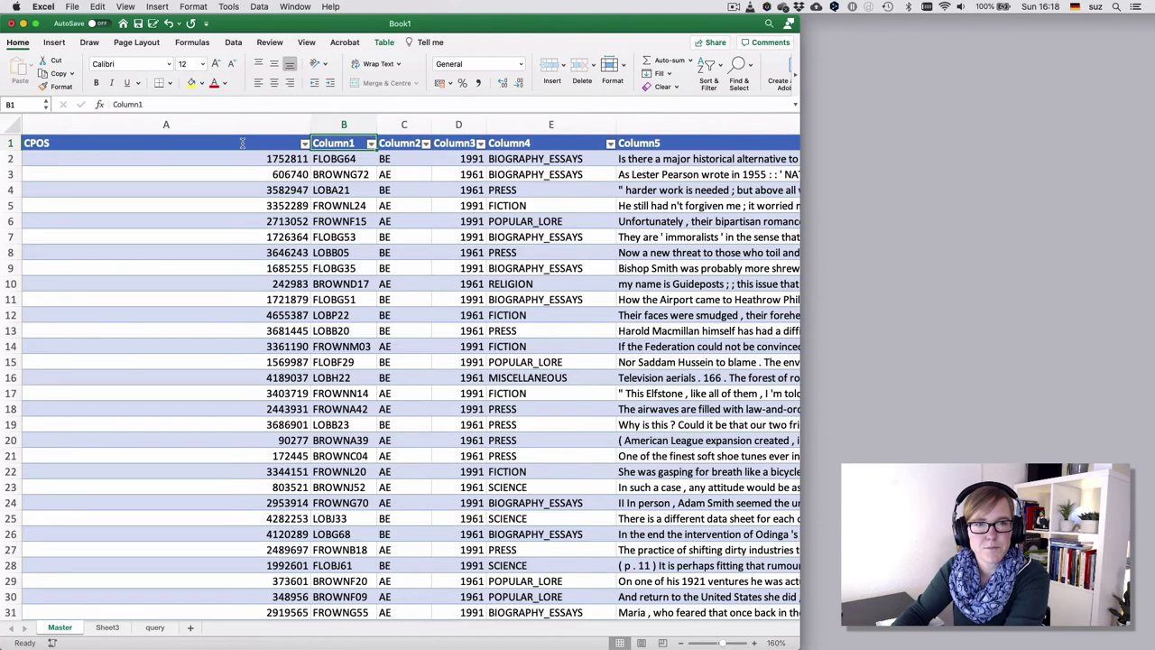
text(FILE.ID)
key(Tab)
text(VARIETY)
key(Tab)
text(YEAR)
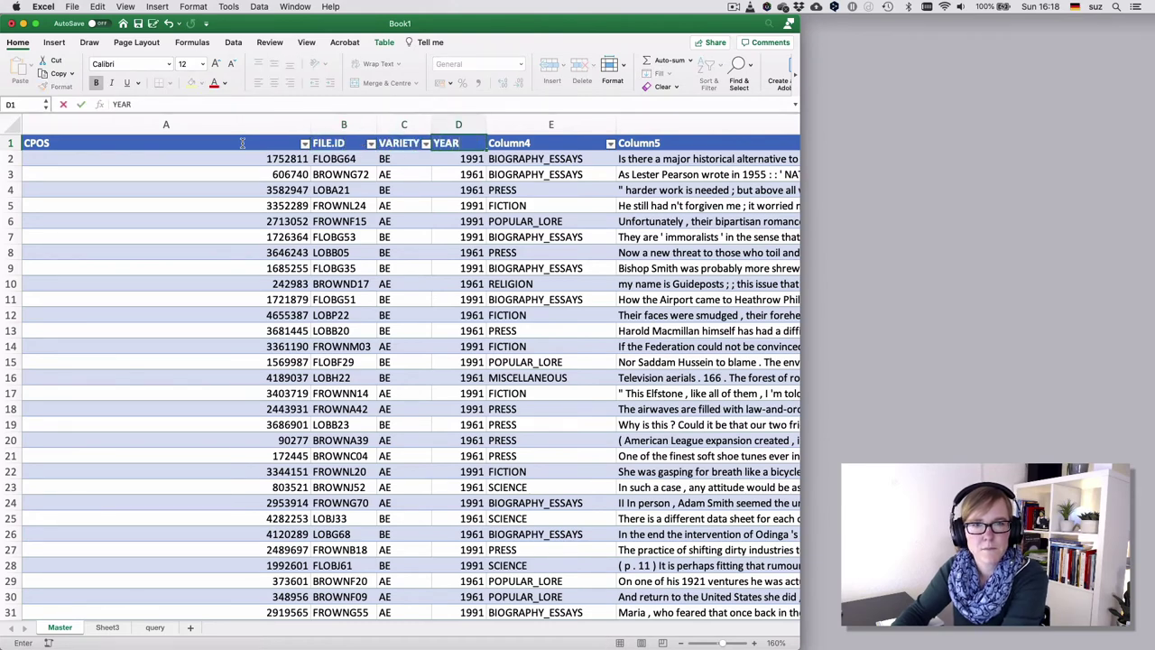
key(Tab)
Set the table headers in E1 and F1 to GENRE and LEFT, and narrow column A to fit its CPOS values
text(GENRE)
key(Tab)
text(L)
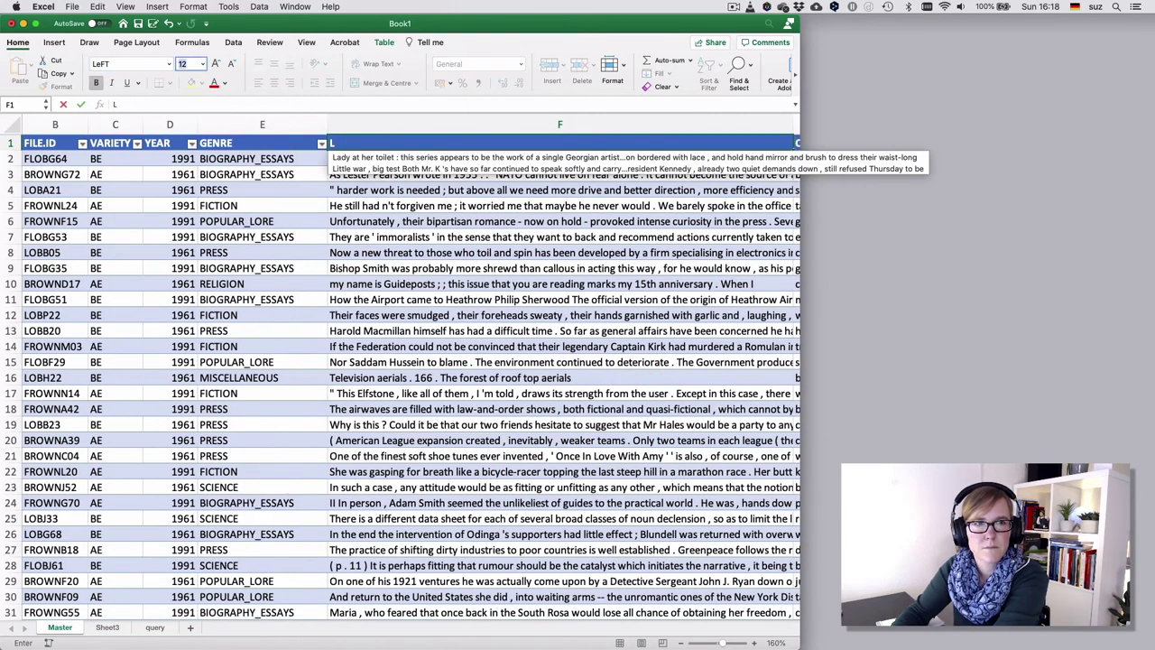
text(EFT)
key(Tab)
key(Return)
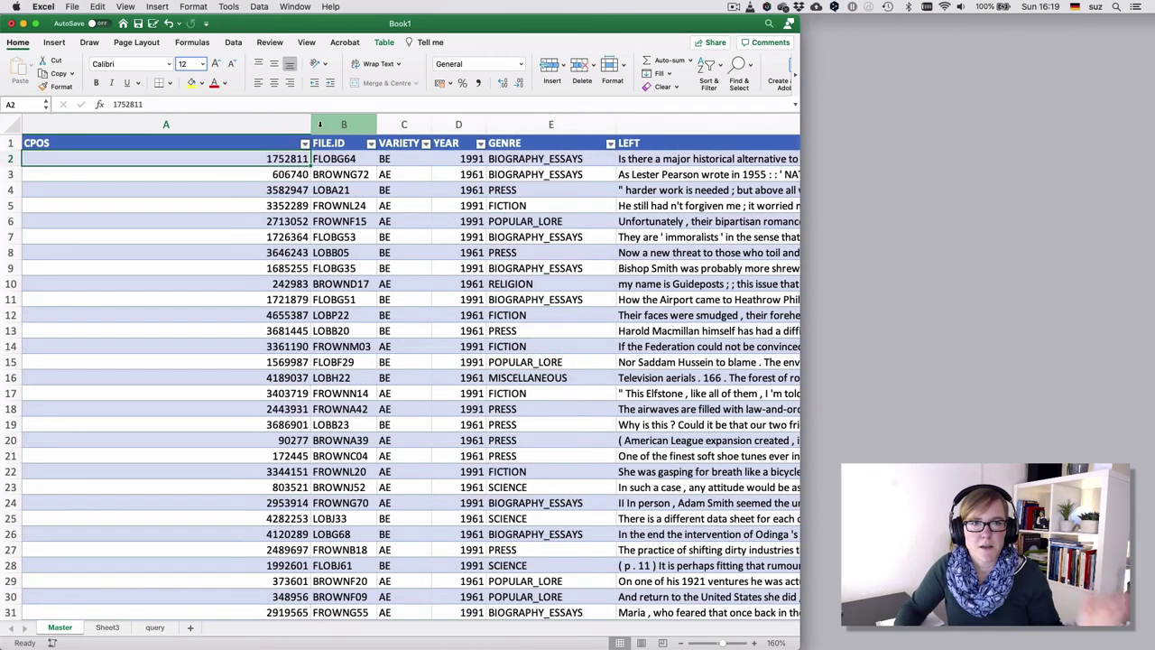
drag(311, 124, 72, 124)
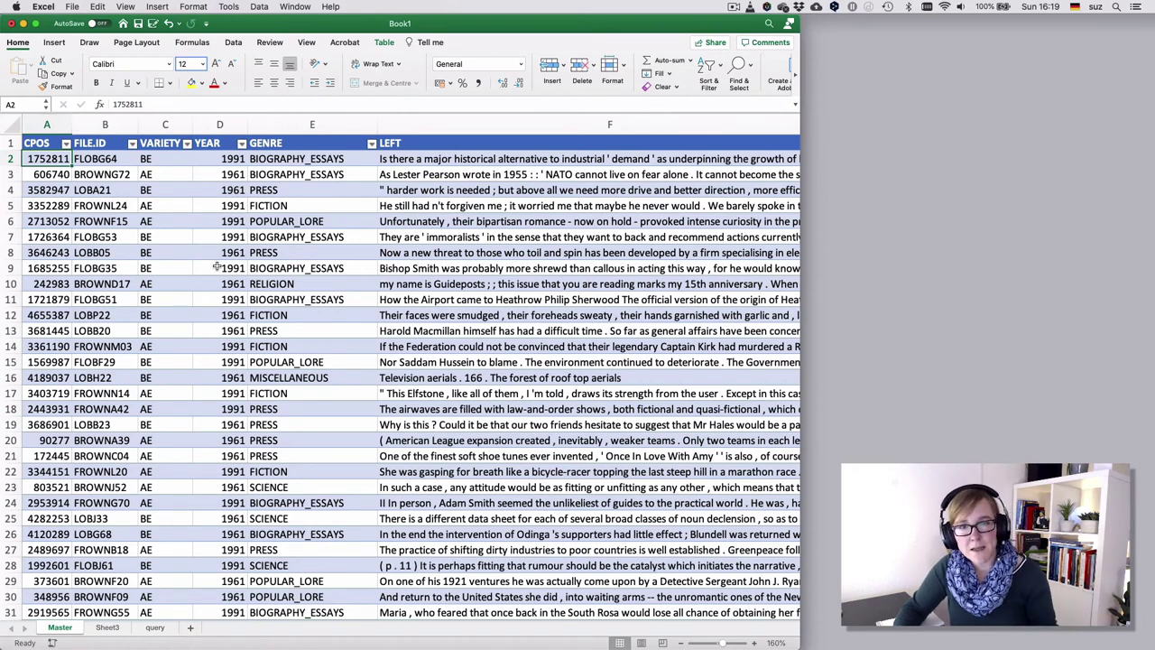